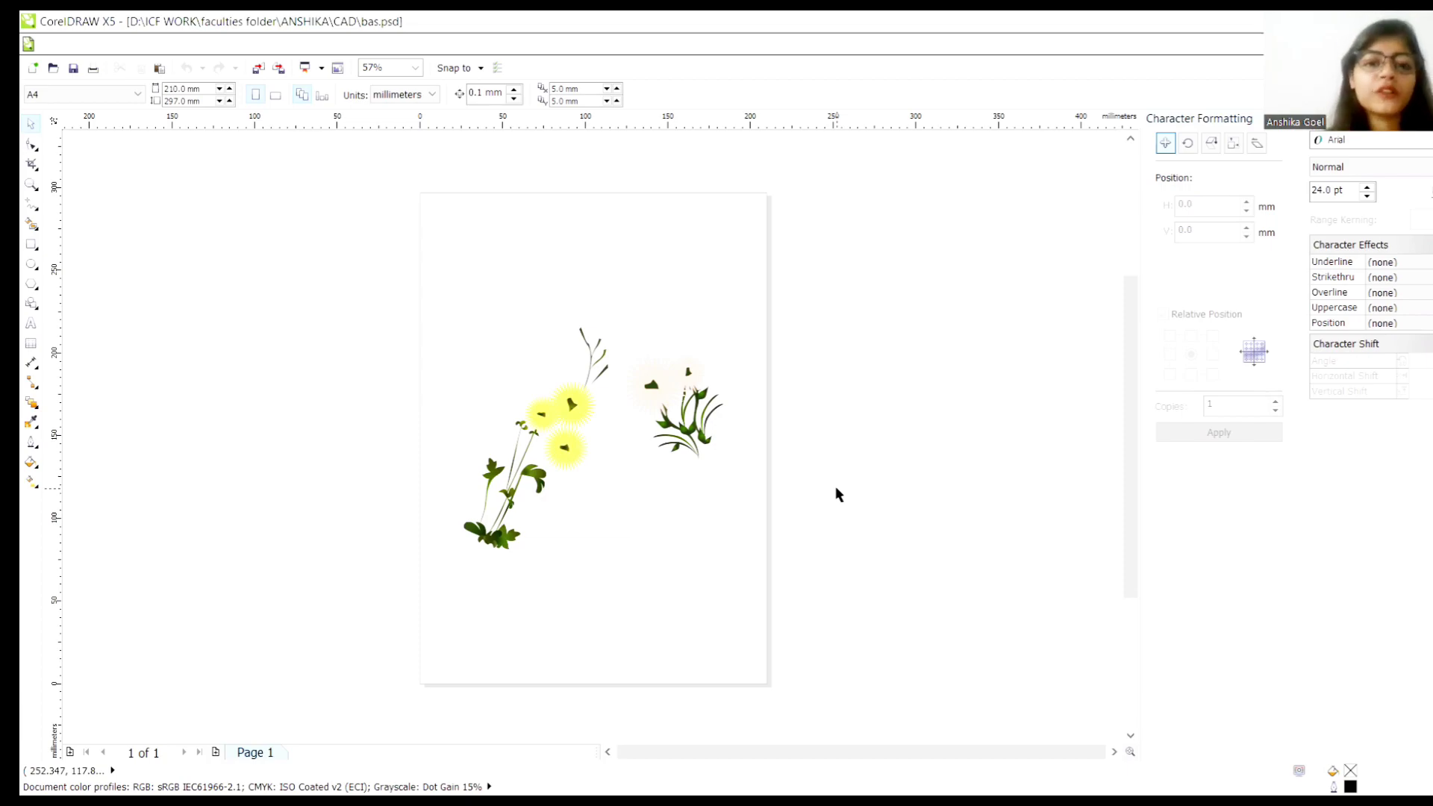
Draw a rectangle about 210 × 162 mm across the upper part of the page as the fabric area.
click(570, 423)
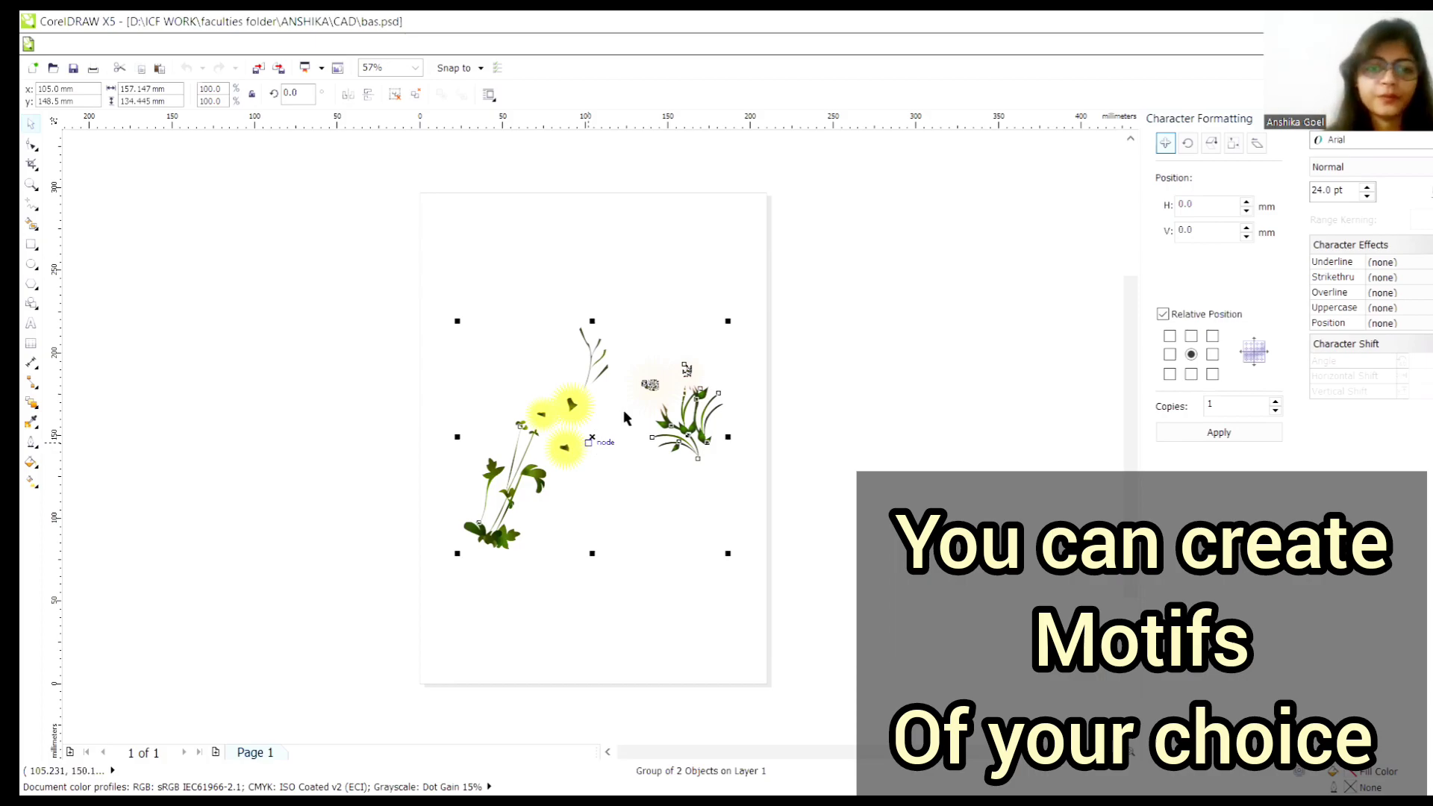
click(33, 244)
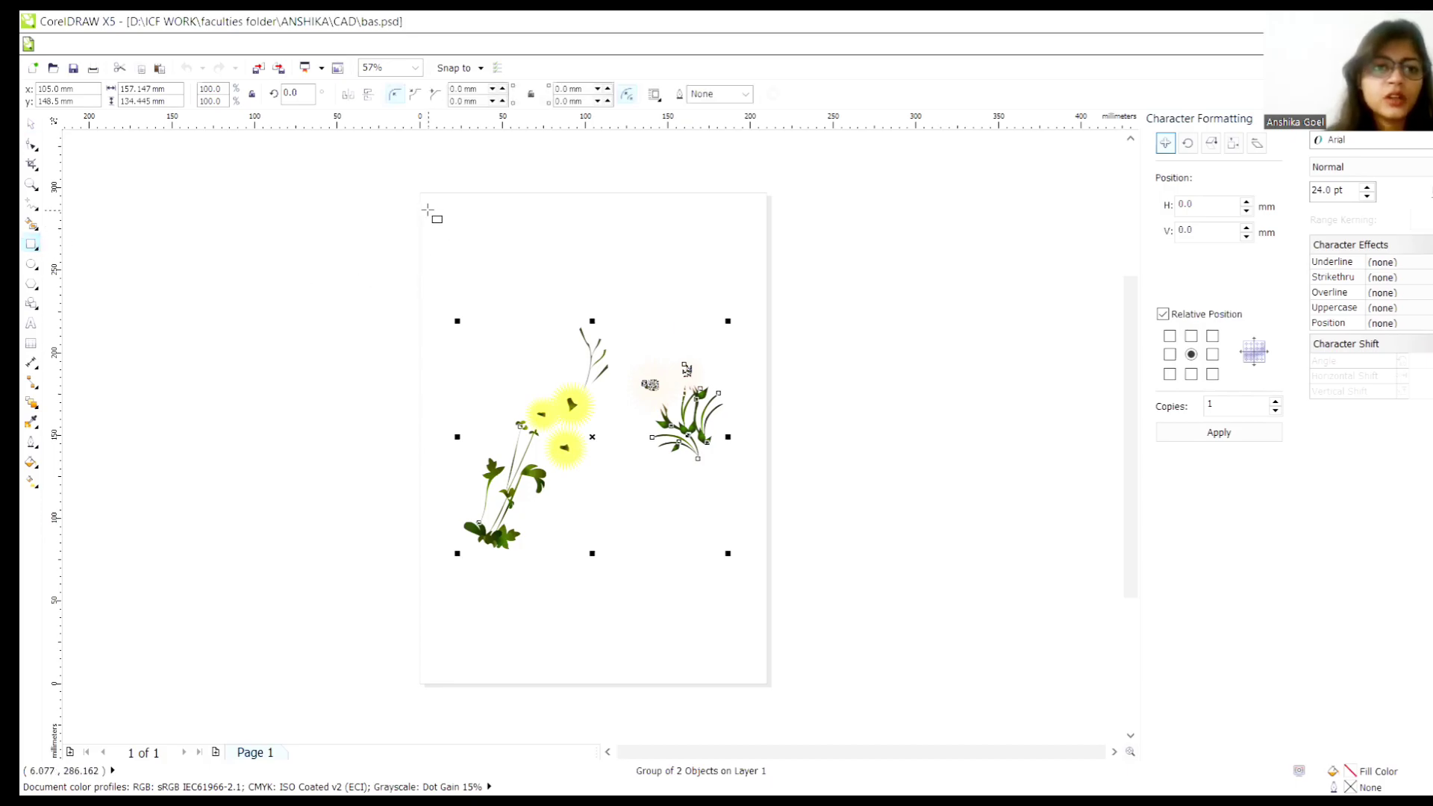
drag(420, 194, 767, 462)
click(32, 121)
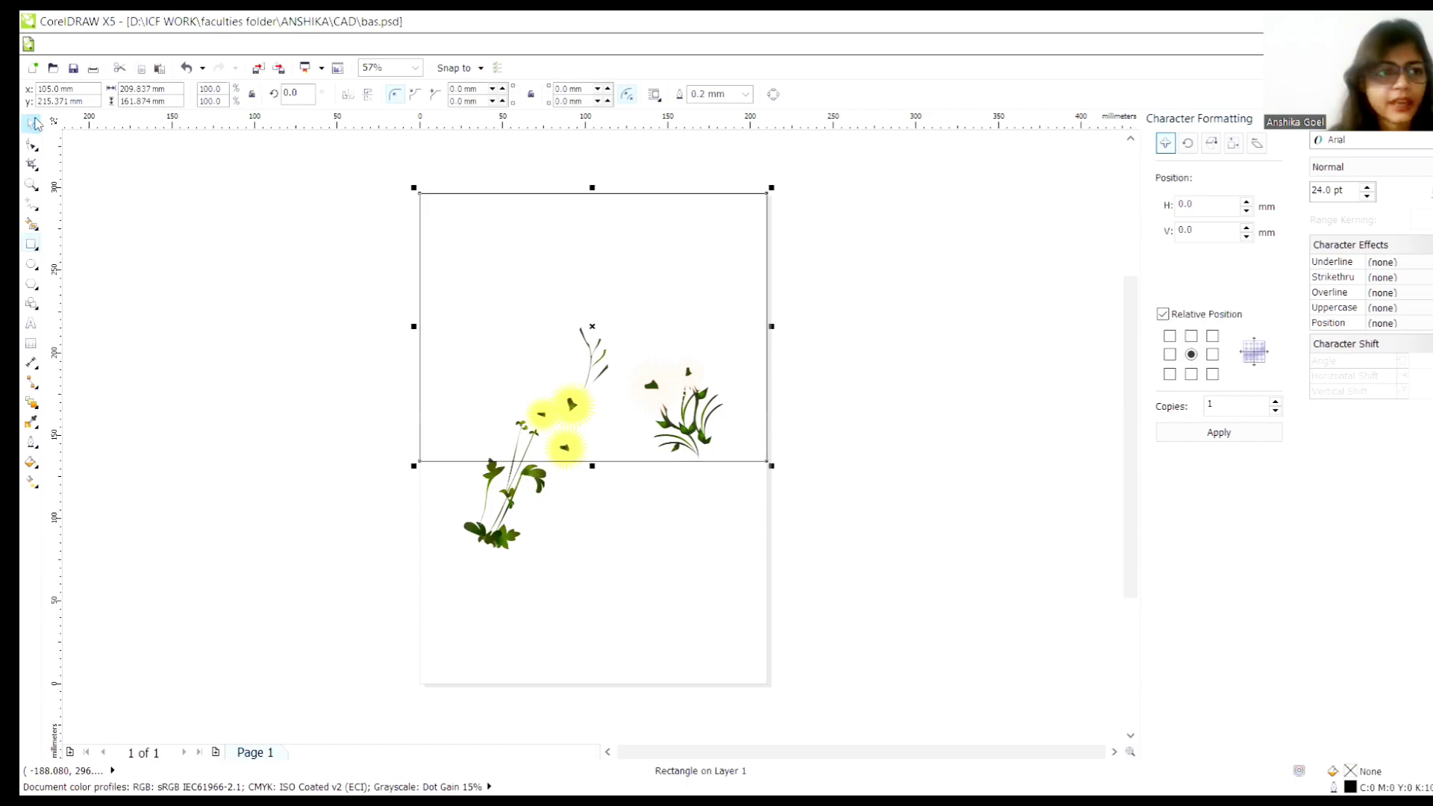
Scale the floral motif group down to about 70 × 60 mm and place it in the rectangle's lower-left corner.
drag(502, 550, 470, 641)
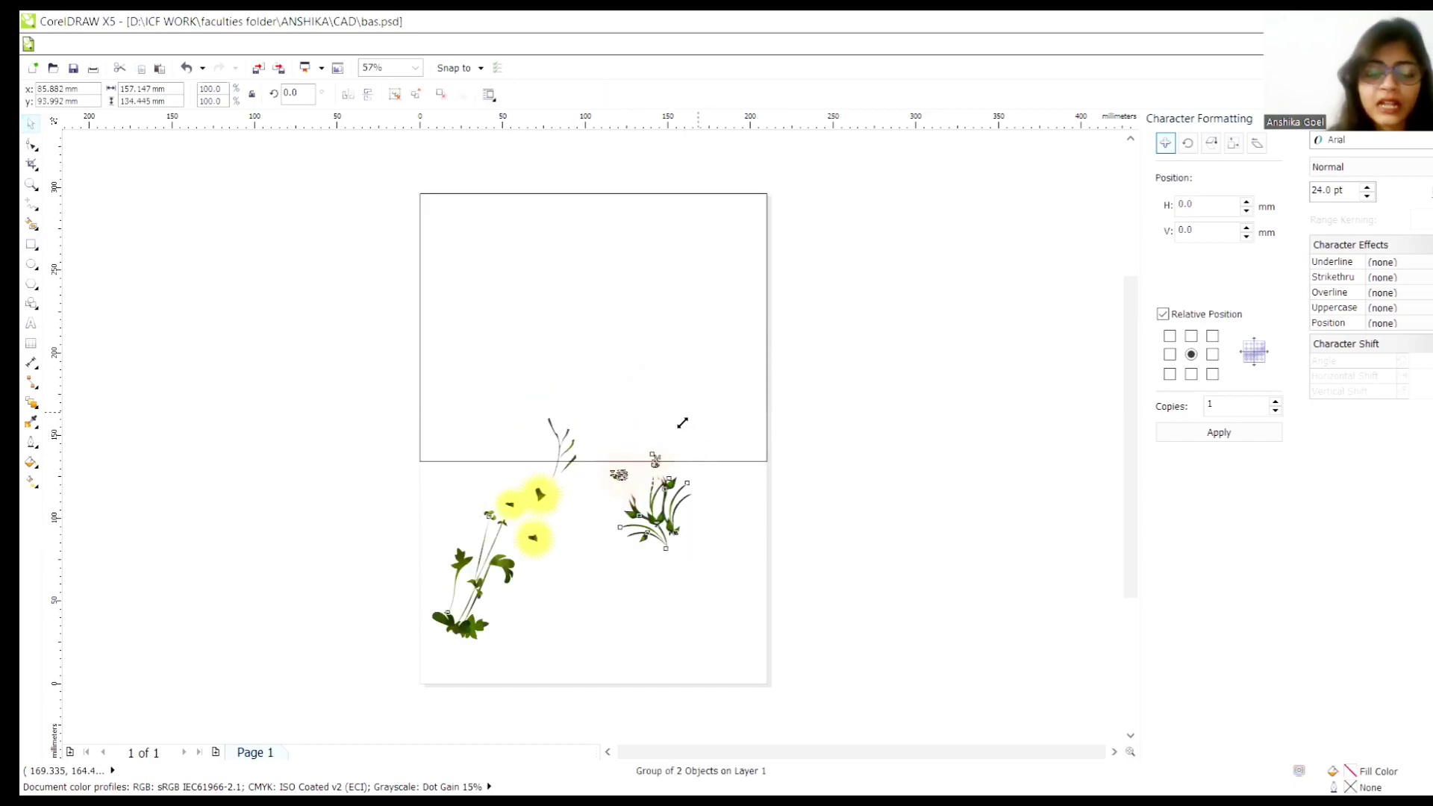
drag(682, 422, 552, 534)
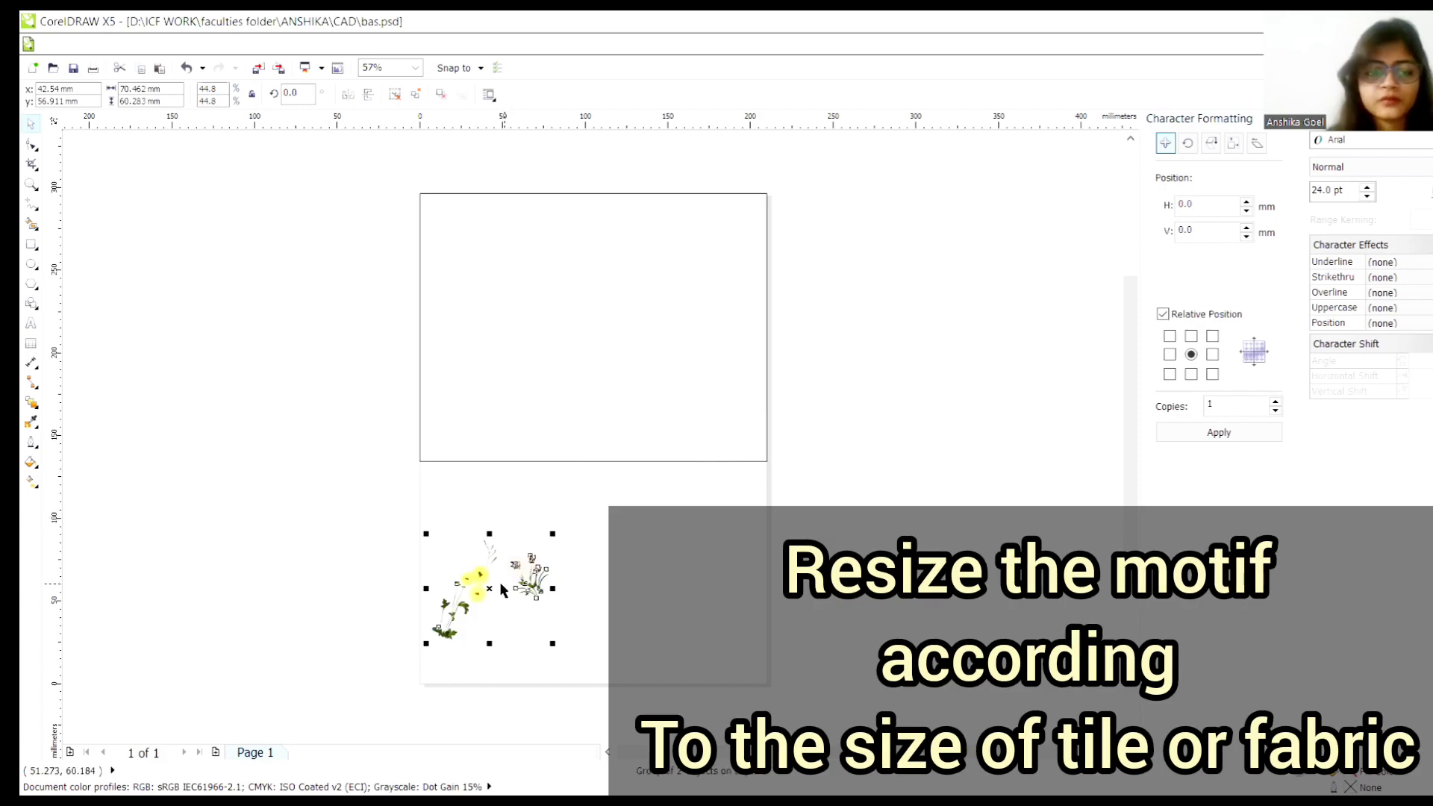
drag(499, 581, 484, 387)
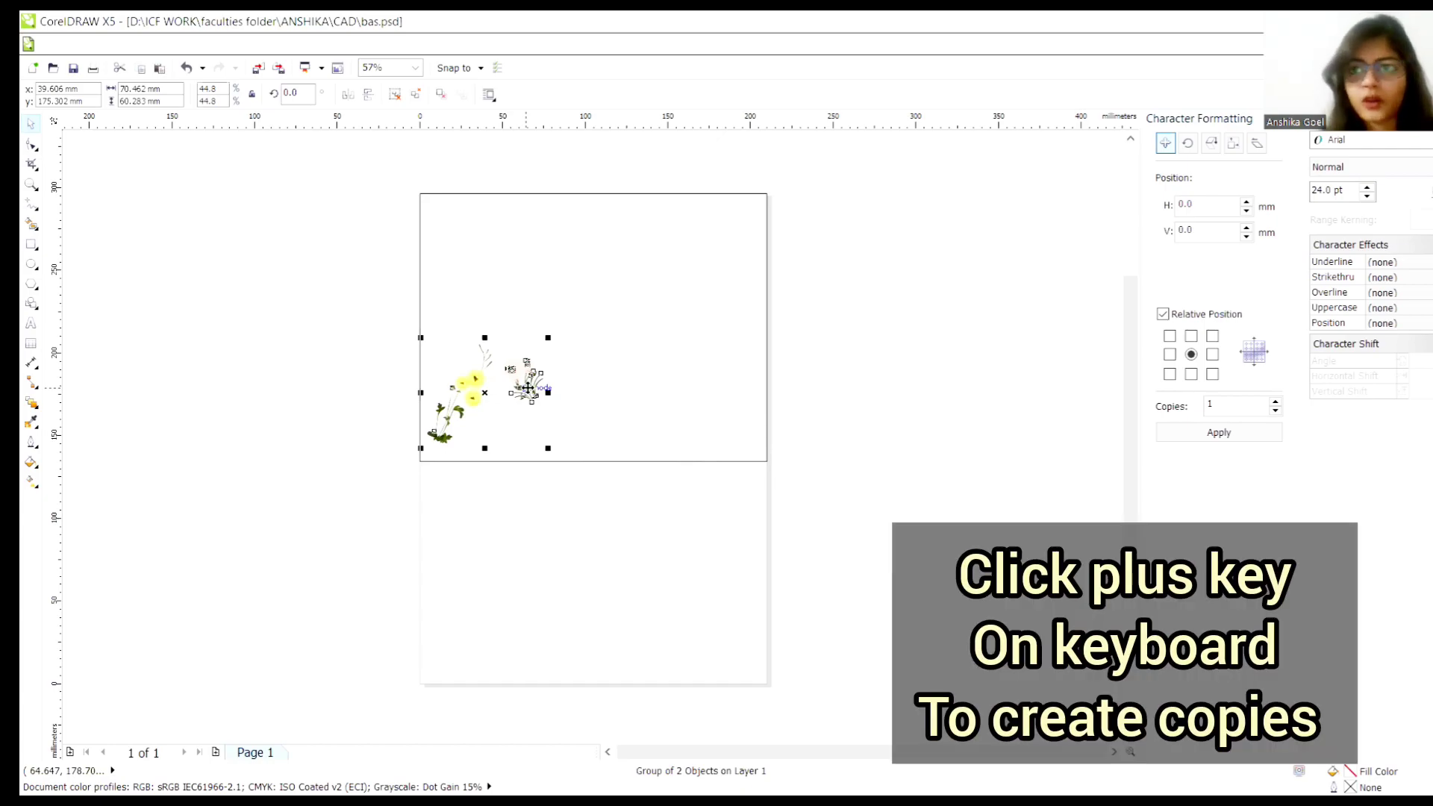
Duplicate the motif, place the copy to the right of the original and rotate it to about 42.6°.
key(plus)
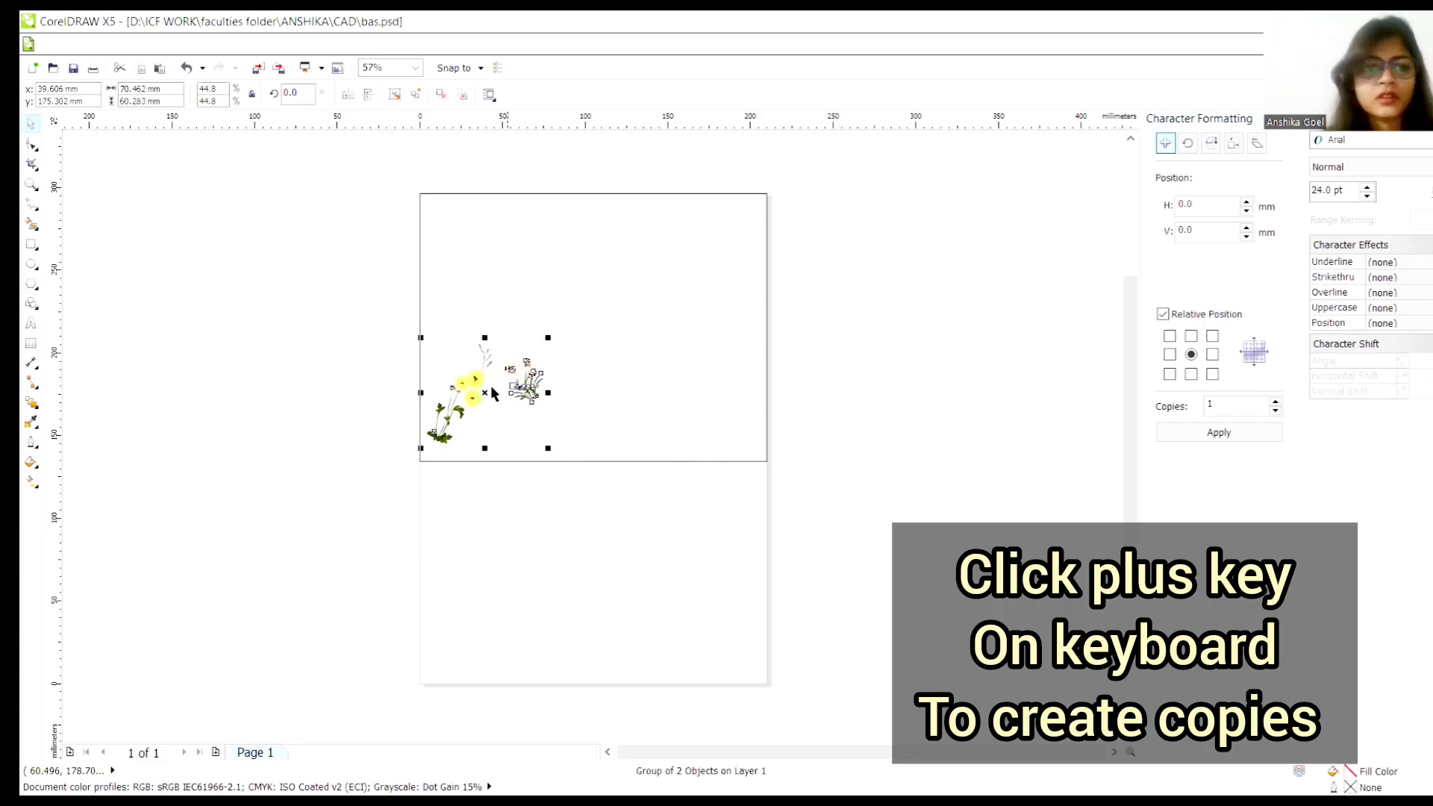
drag(483, 392, 634, 396)
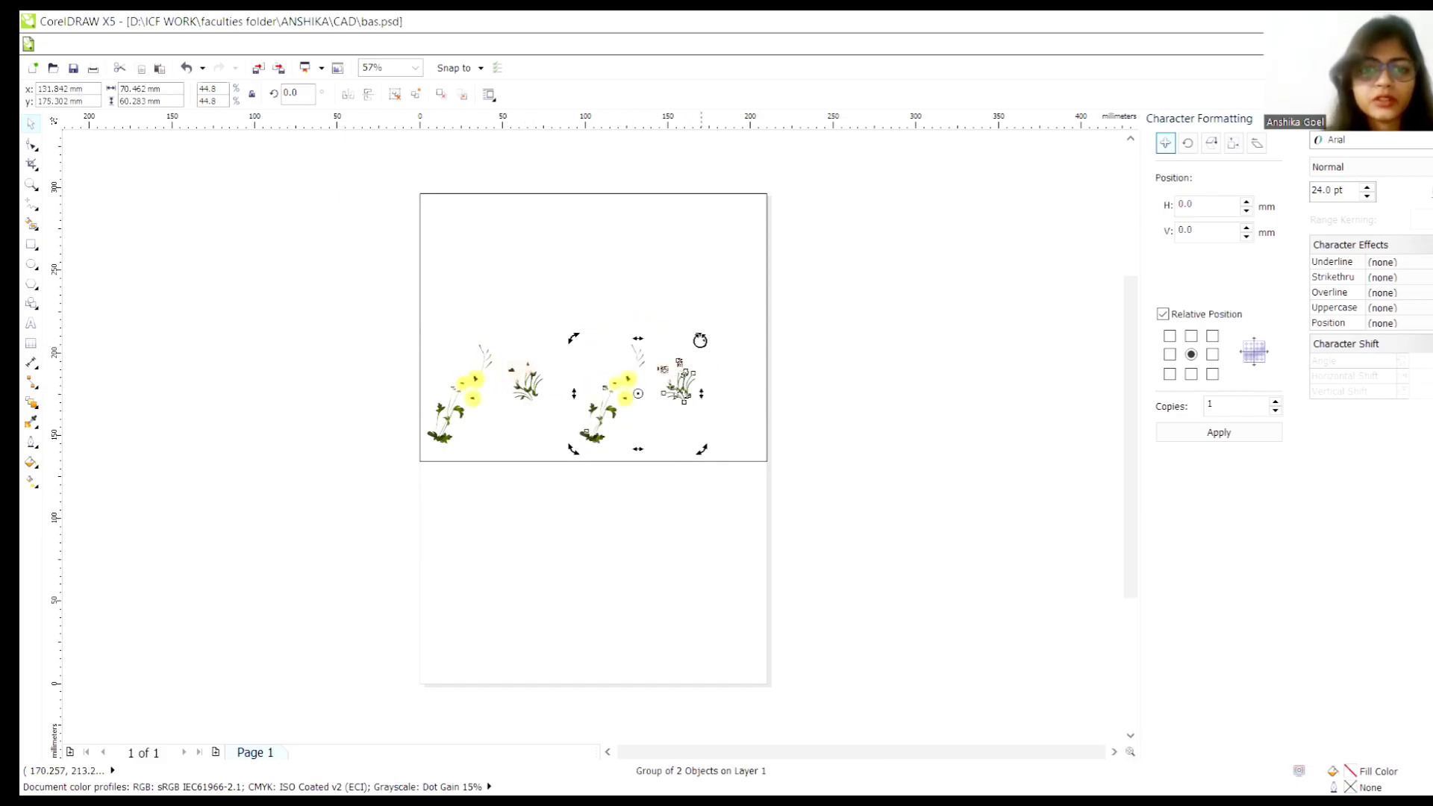
drag(700, 341, 647, 316)
click(655, 368)
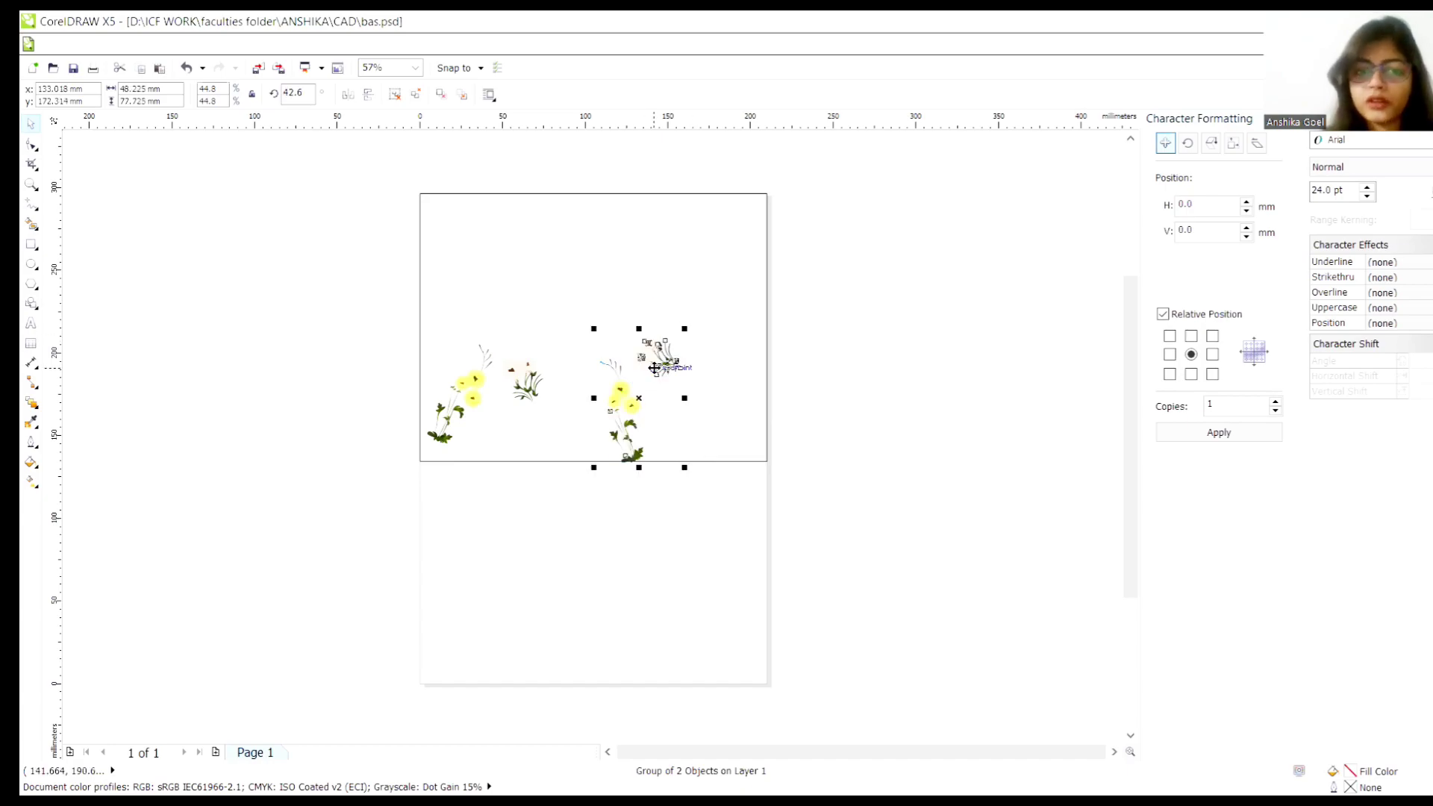
Place another motif copy in the rectangle's lower-right area, mirrored horizontally and tilted to about 179.8°.
drag(608, 392, 682, 376)
right_click(682, 377)
click(682, 377)
drag(724, 310, 745, 333)
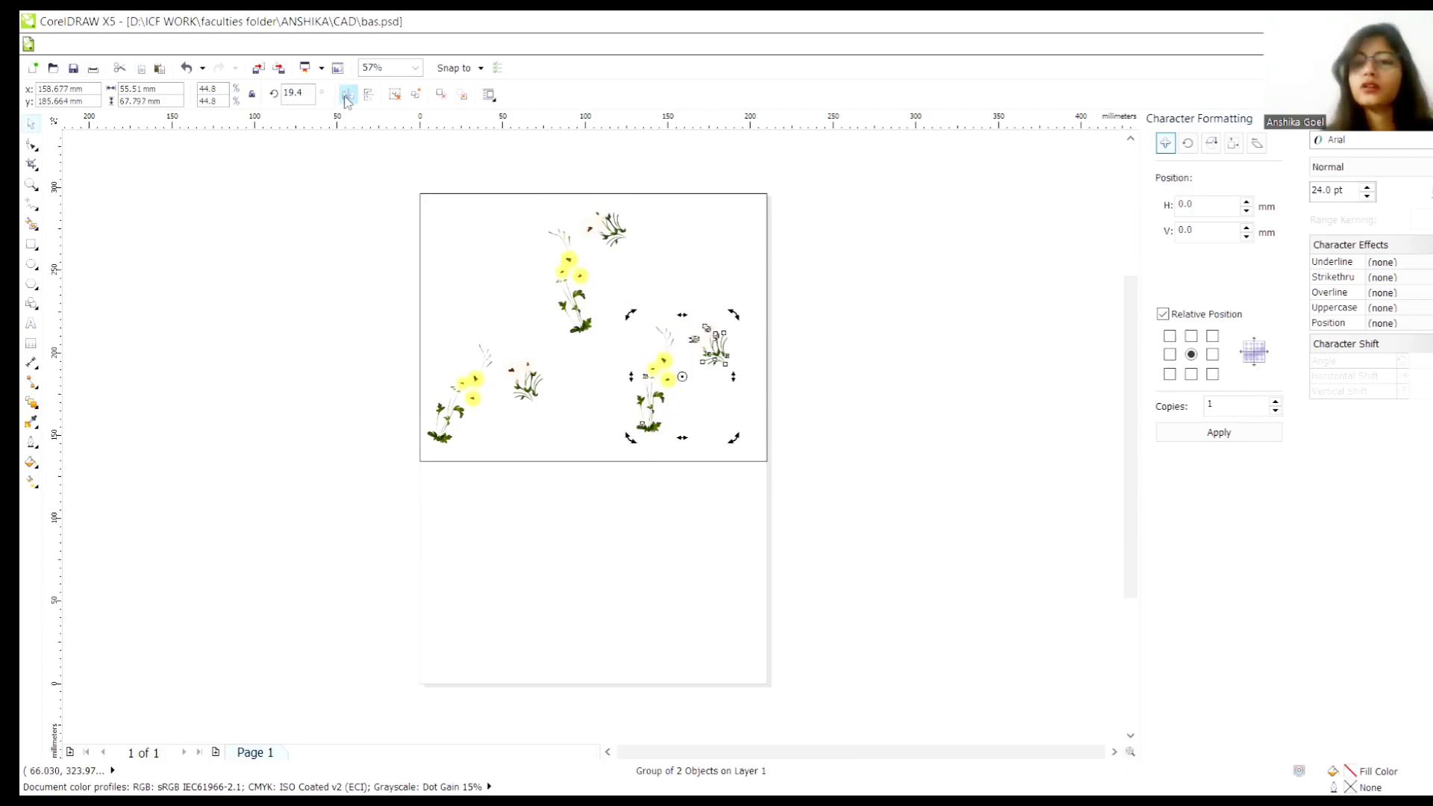
click(346, 97)
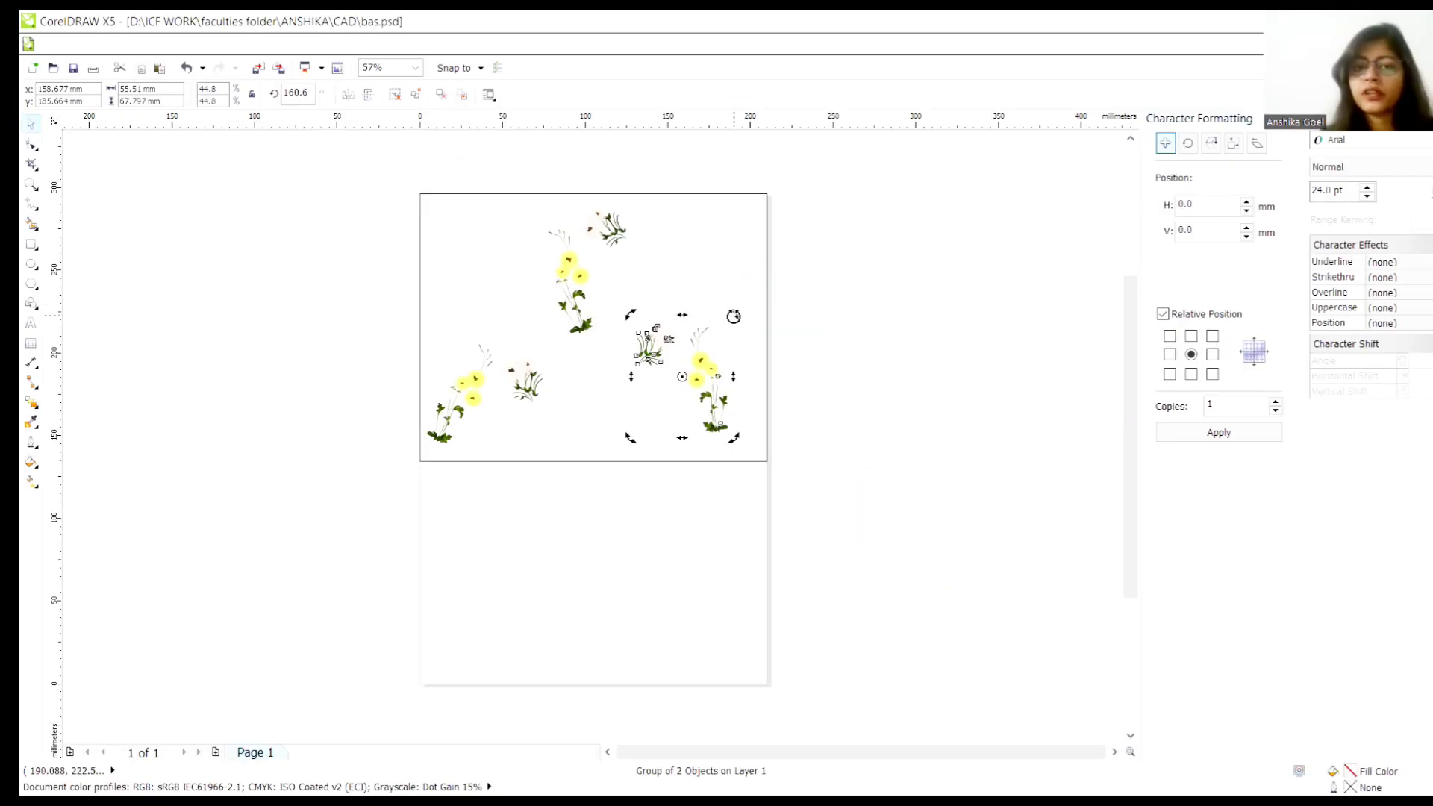
drag(734, 316, 715, 291)
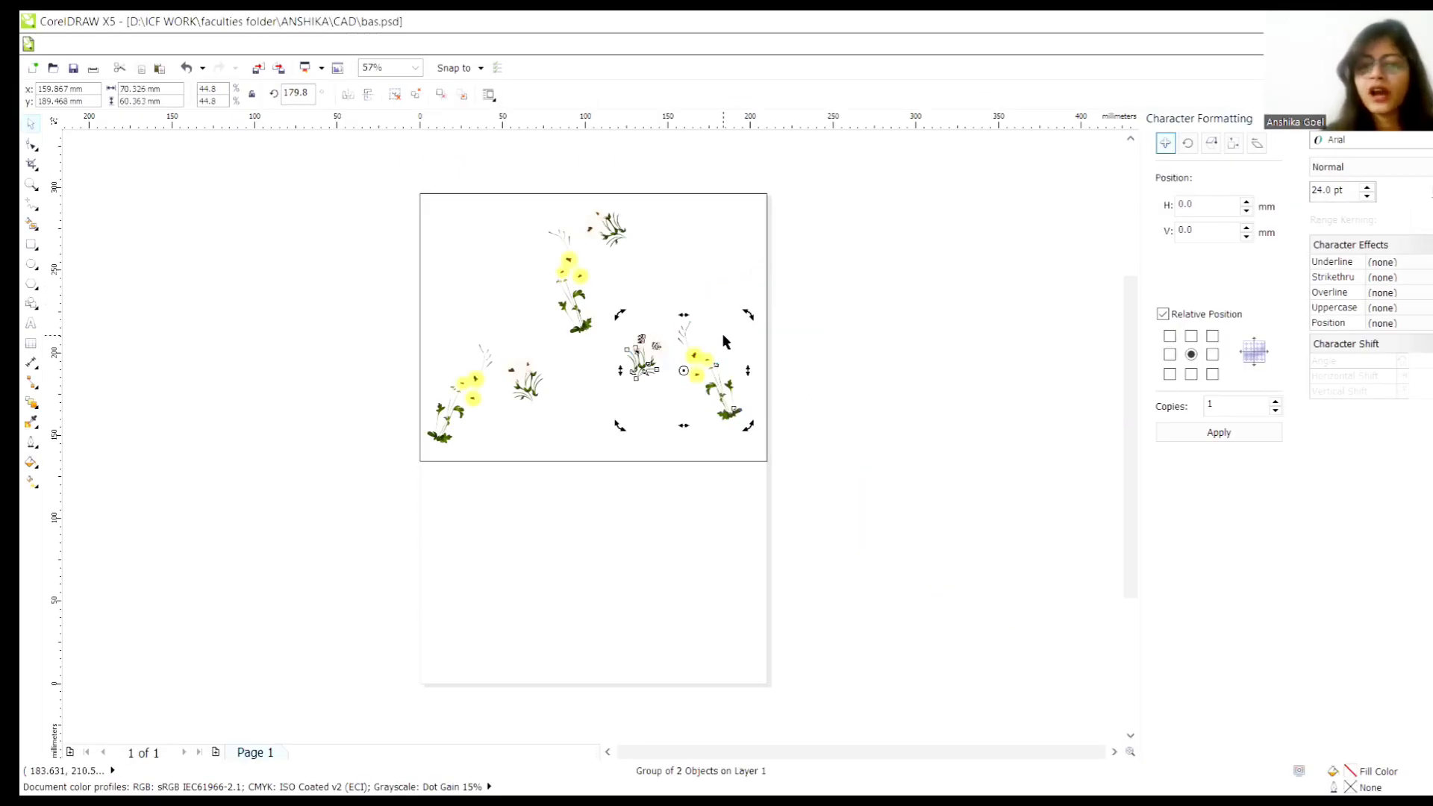
Copy the mirrored motif into the rectangle's upper-left corner and rotate it to about 166°.
click(707, 356)
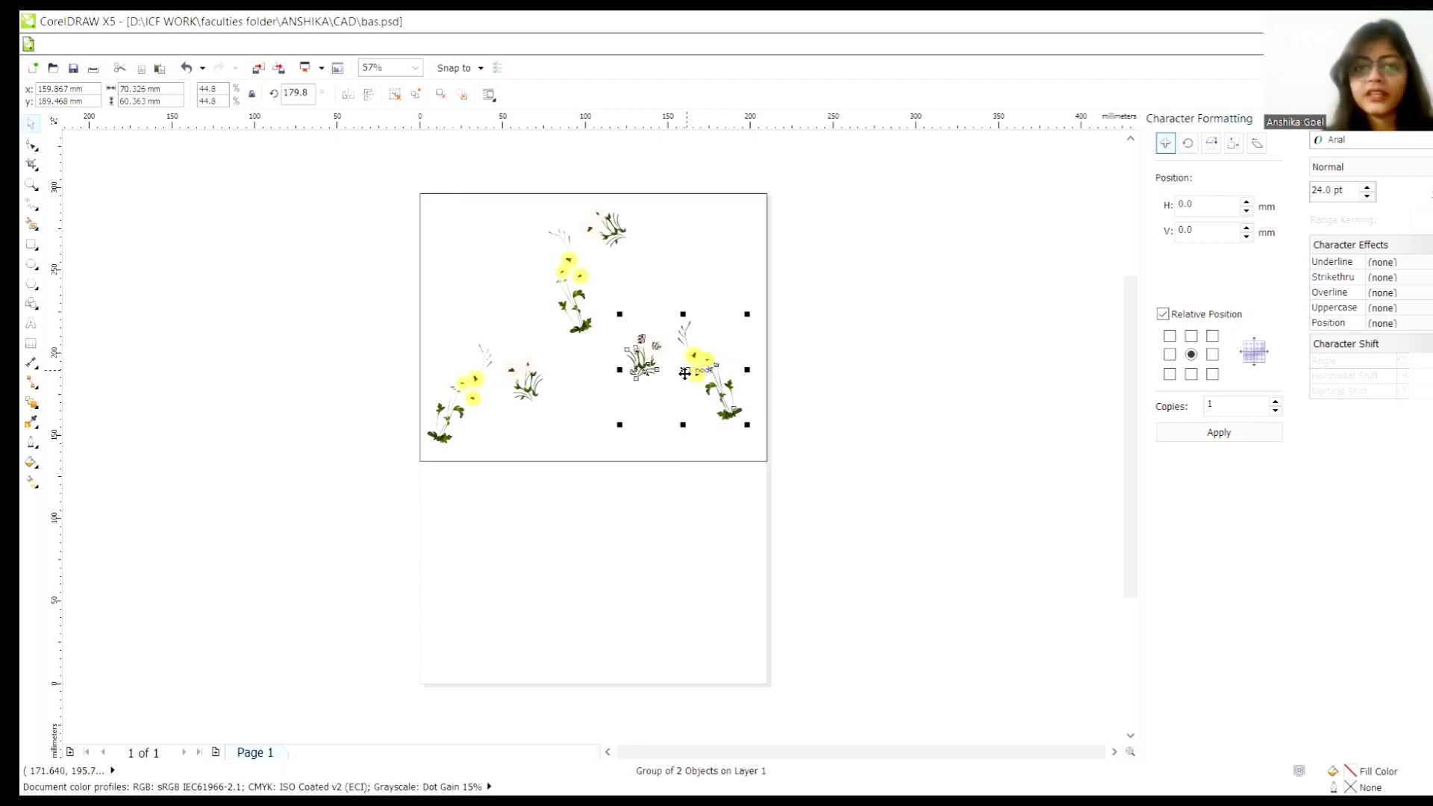
drag(707, 357, 473, 240)
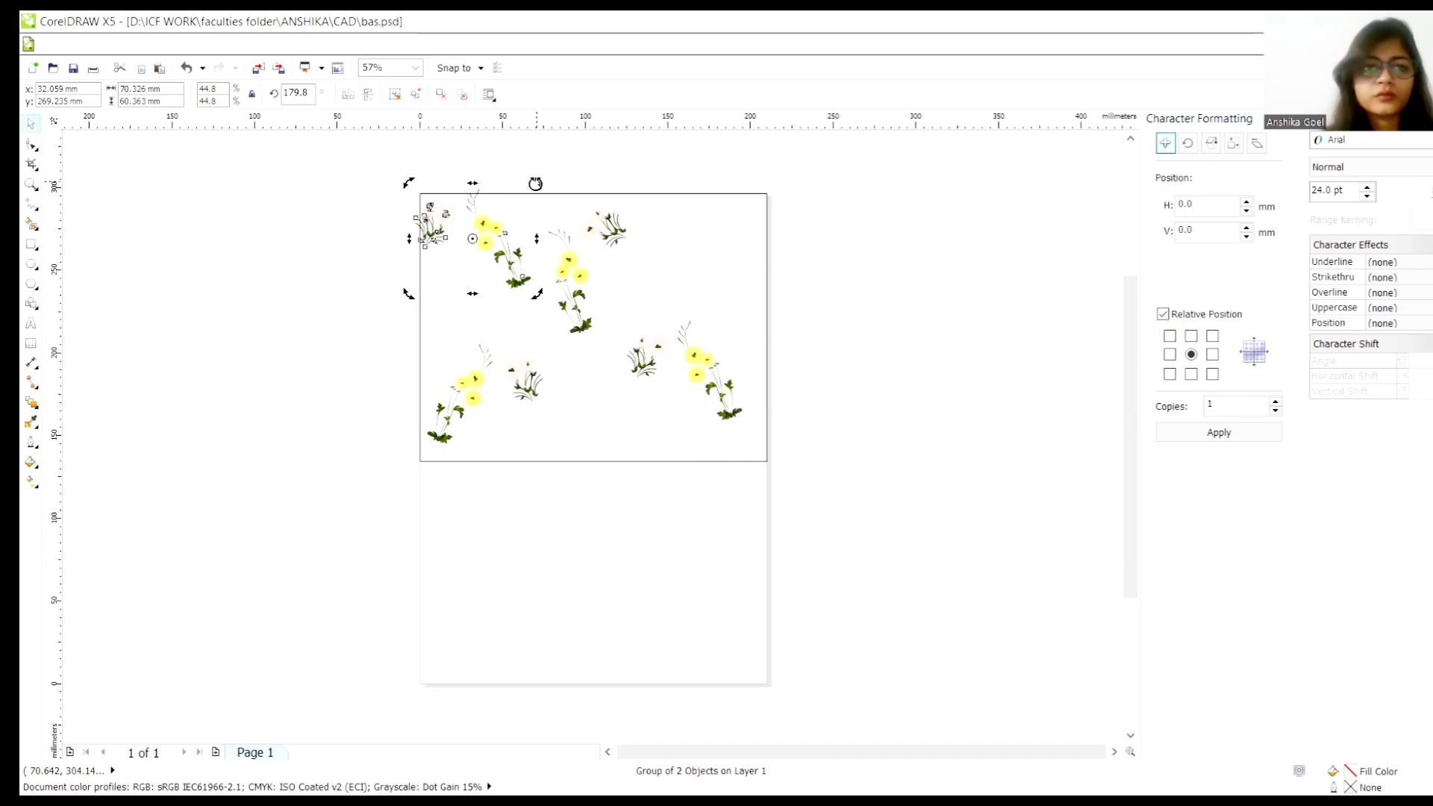
drag(535, 182, 531, 209)
drag(468, 245, 476, 254)
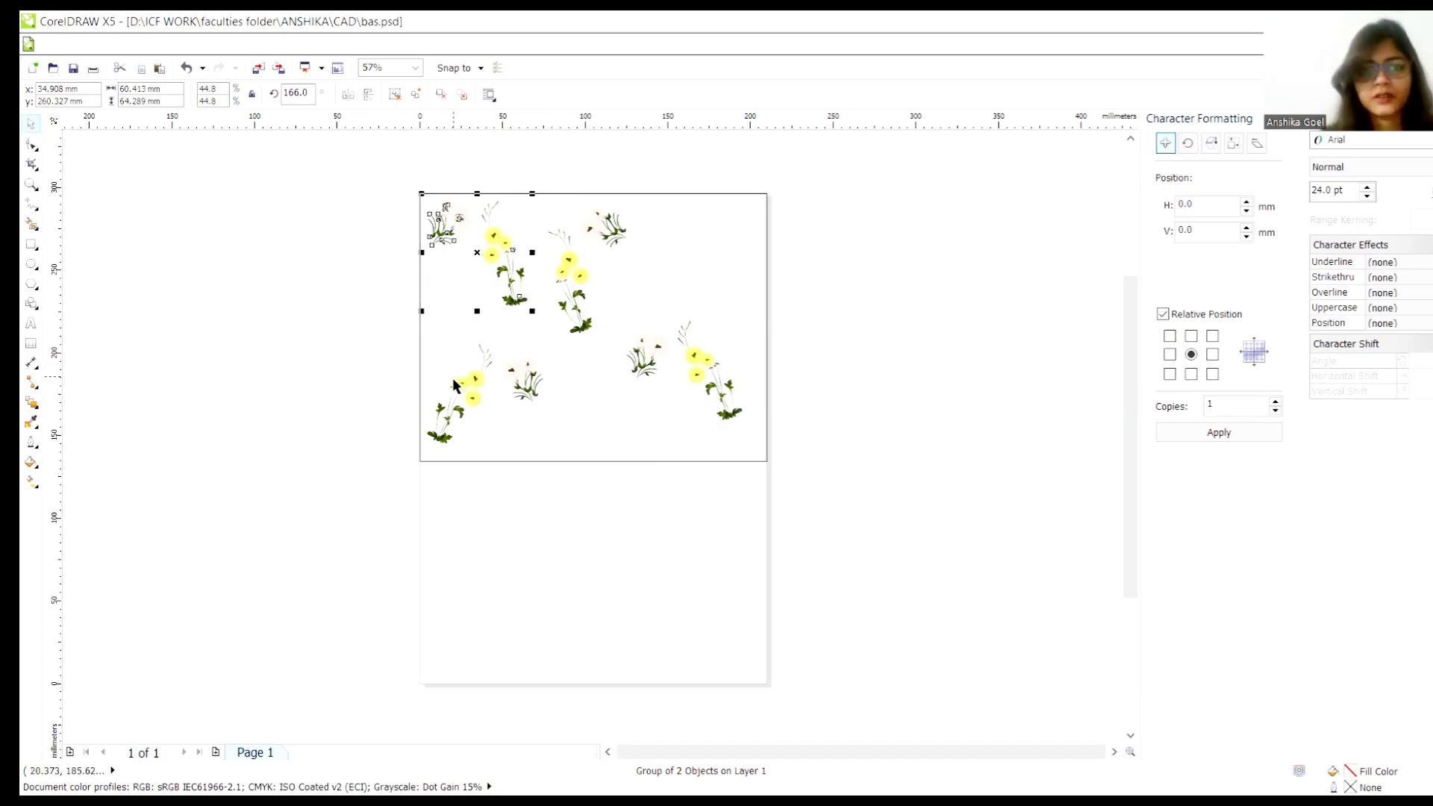
Copy the lower-left motif to the rectangle's upper-right area and mirror it both horizontally and vertically.
drag(477, 397, 692, 267)
right_click(692, 267)
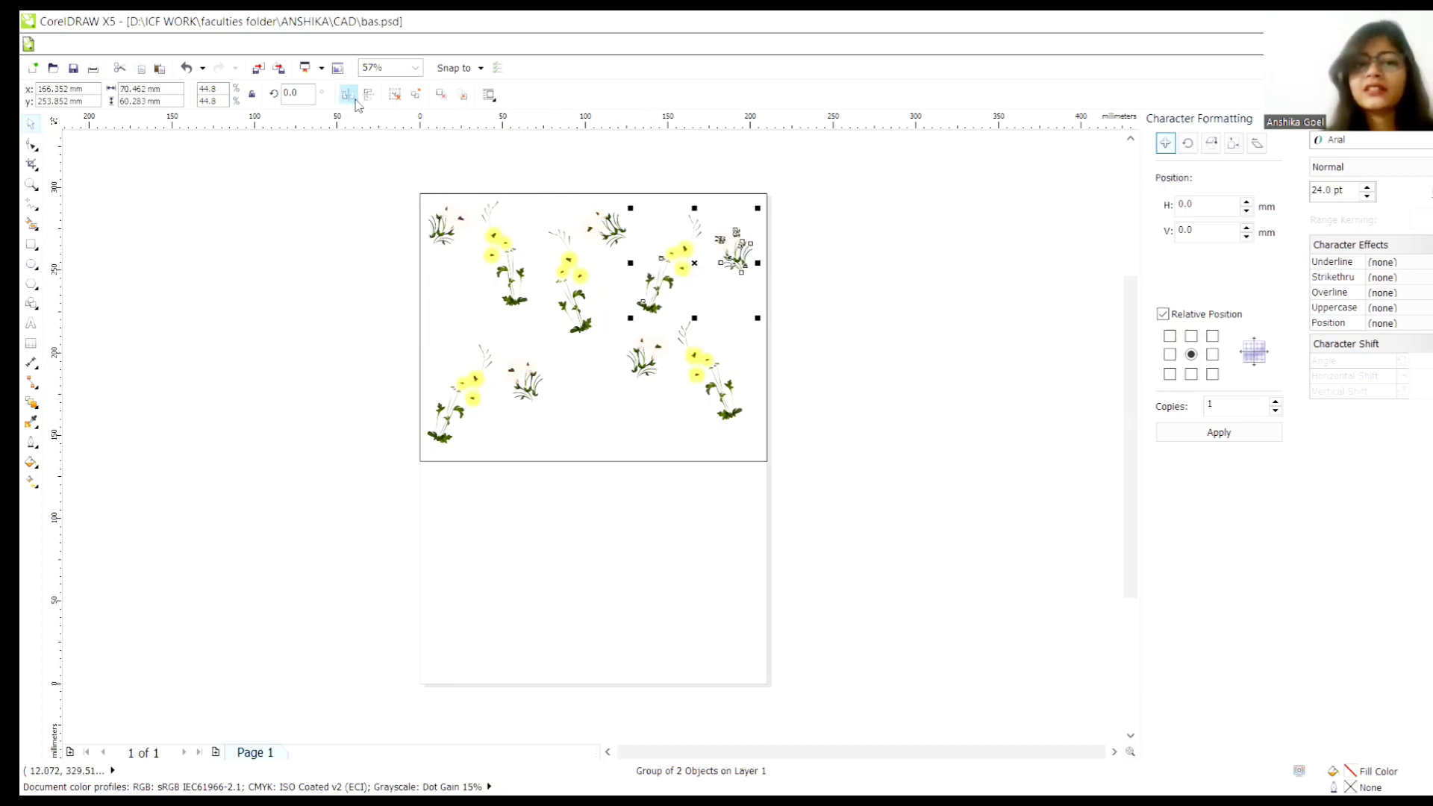
click(348, 95)
click(368, 95)
click(864, 373)
Copy the upside-down motif to the rectangle's lower edge and nudge the top-centre and right-hand motifs to balance the spacing.
drag(580, 276, 590, 271)
drag(660, 283, 596, 430)
right_click(596, 430)
drag(704, 347, 693, 341)
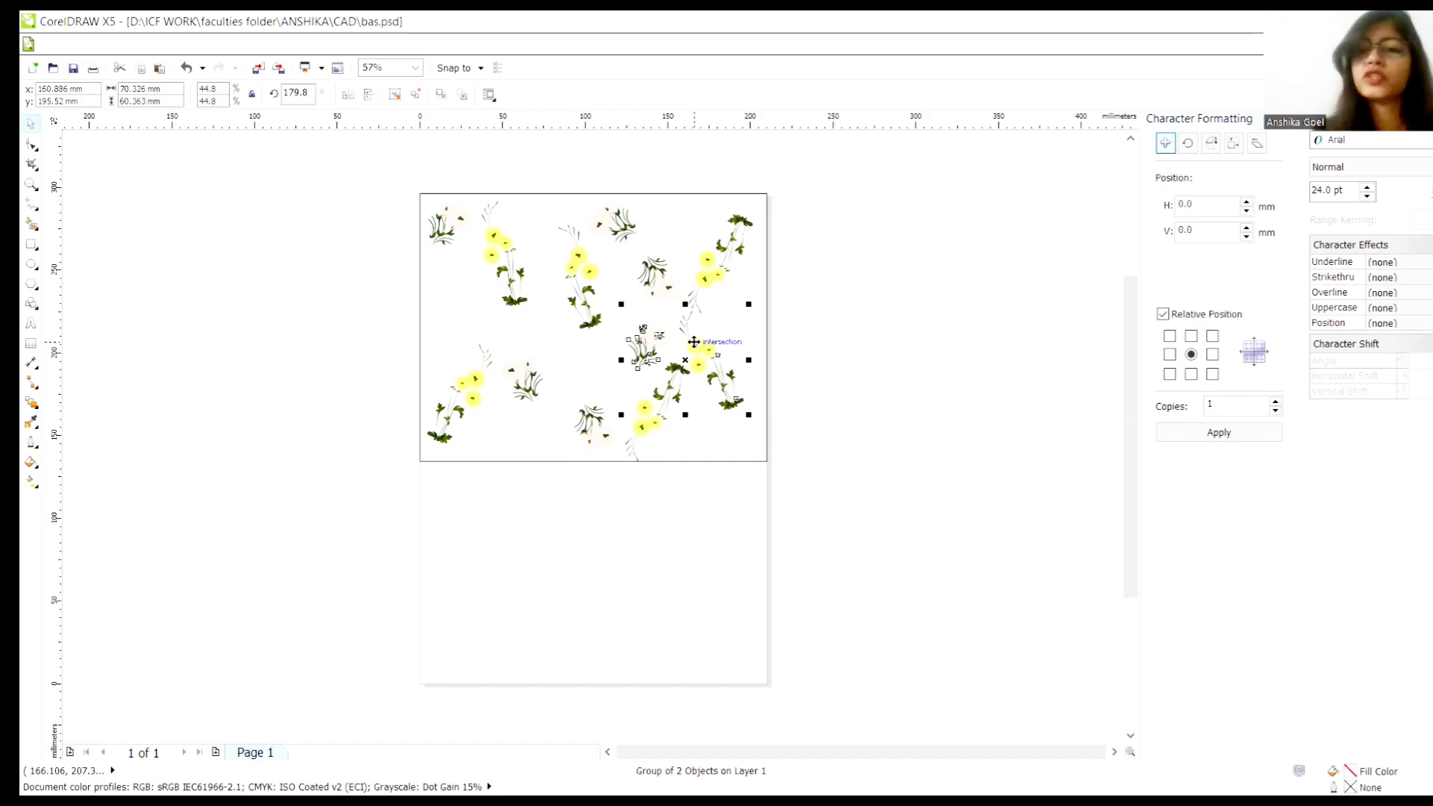
drag(668, 291, 669, 291)
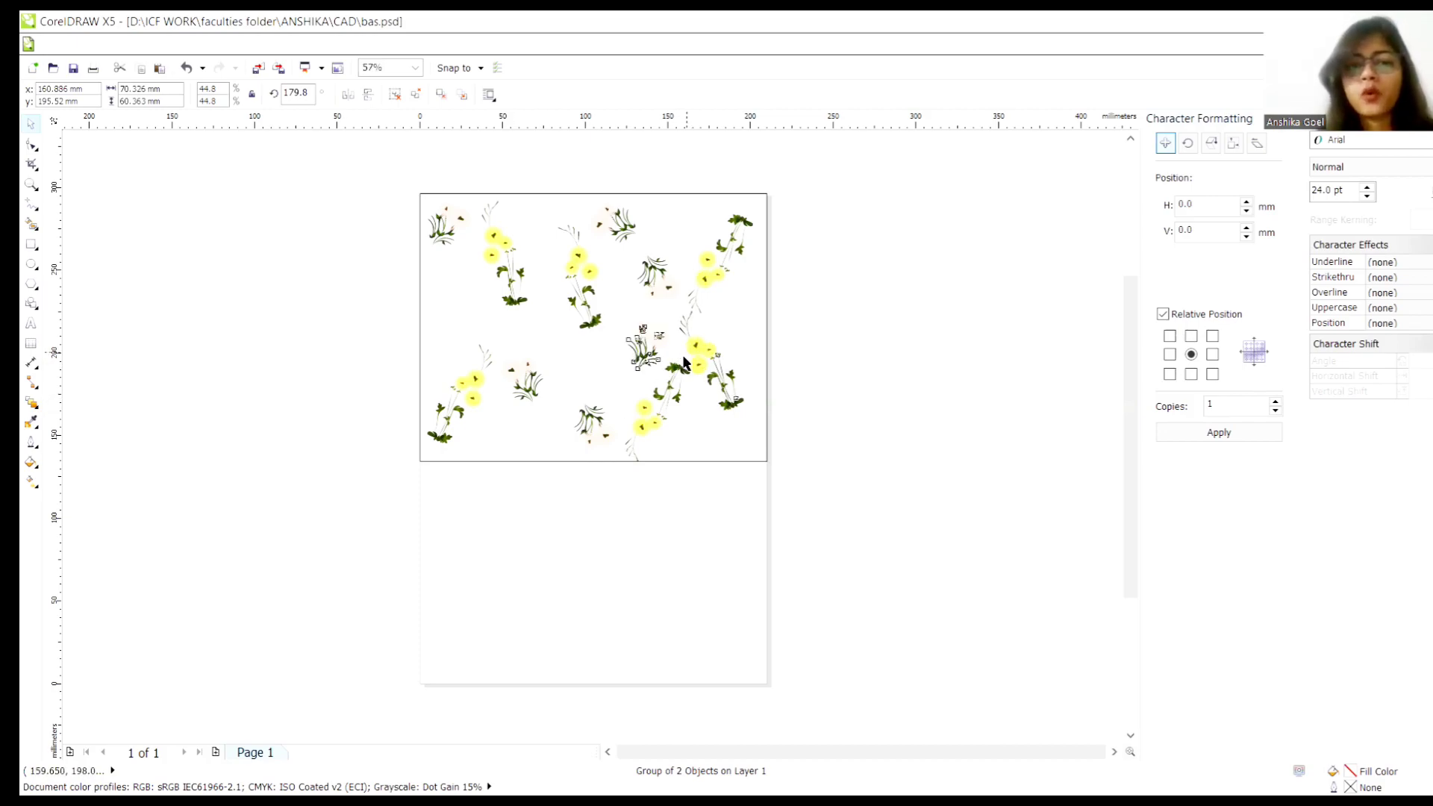
Copy the lower-right mirrored motif off the page and ungroup it into a separate yellow-flower stem and white-flower cluster.
drag(681, 361, 913, 308)
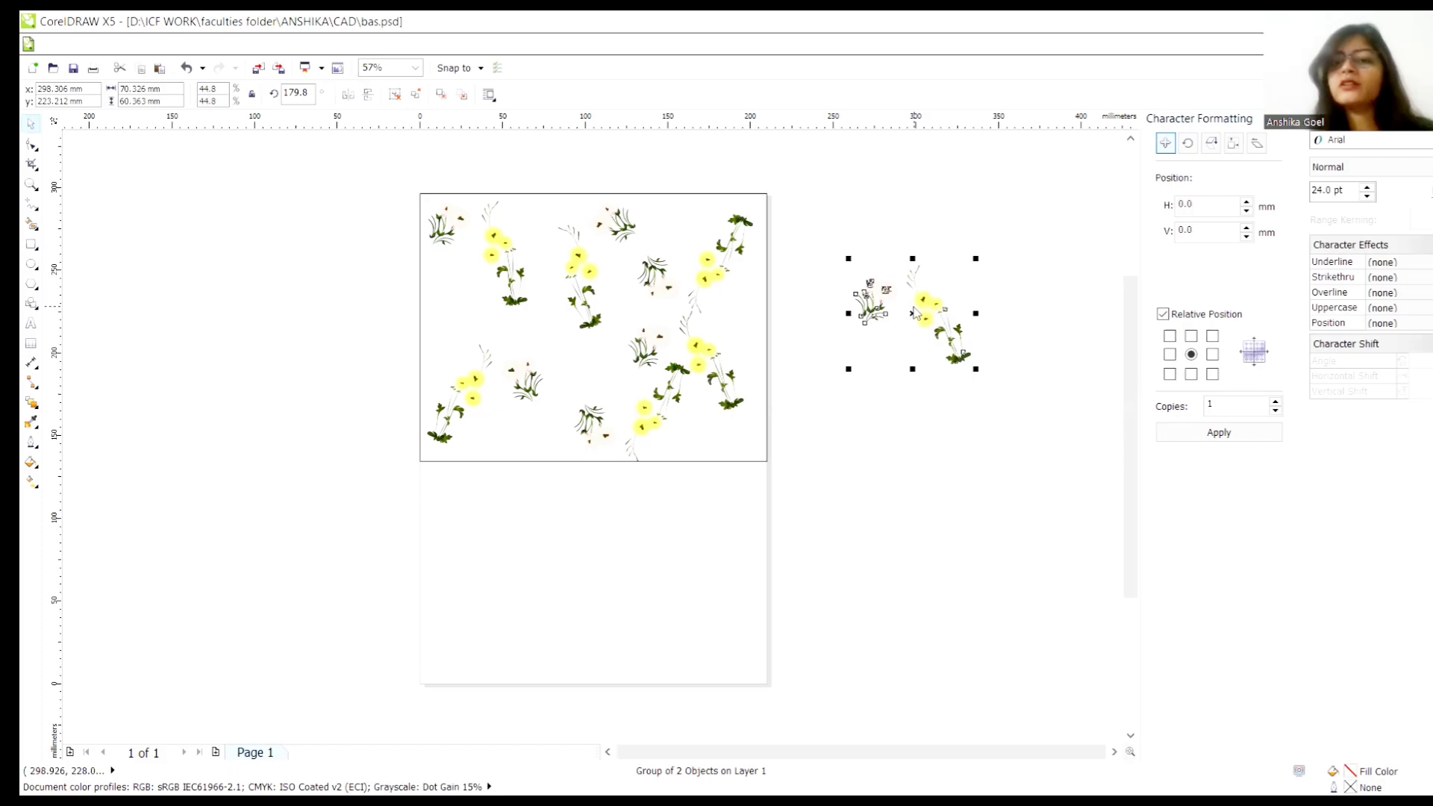
right_click(915, 312)
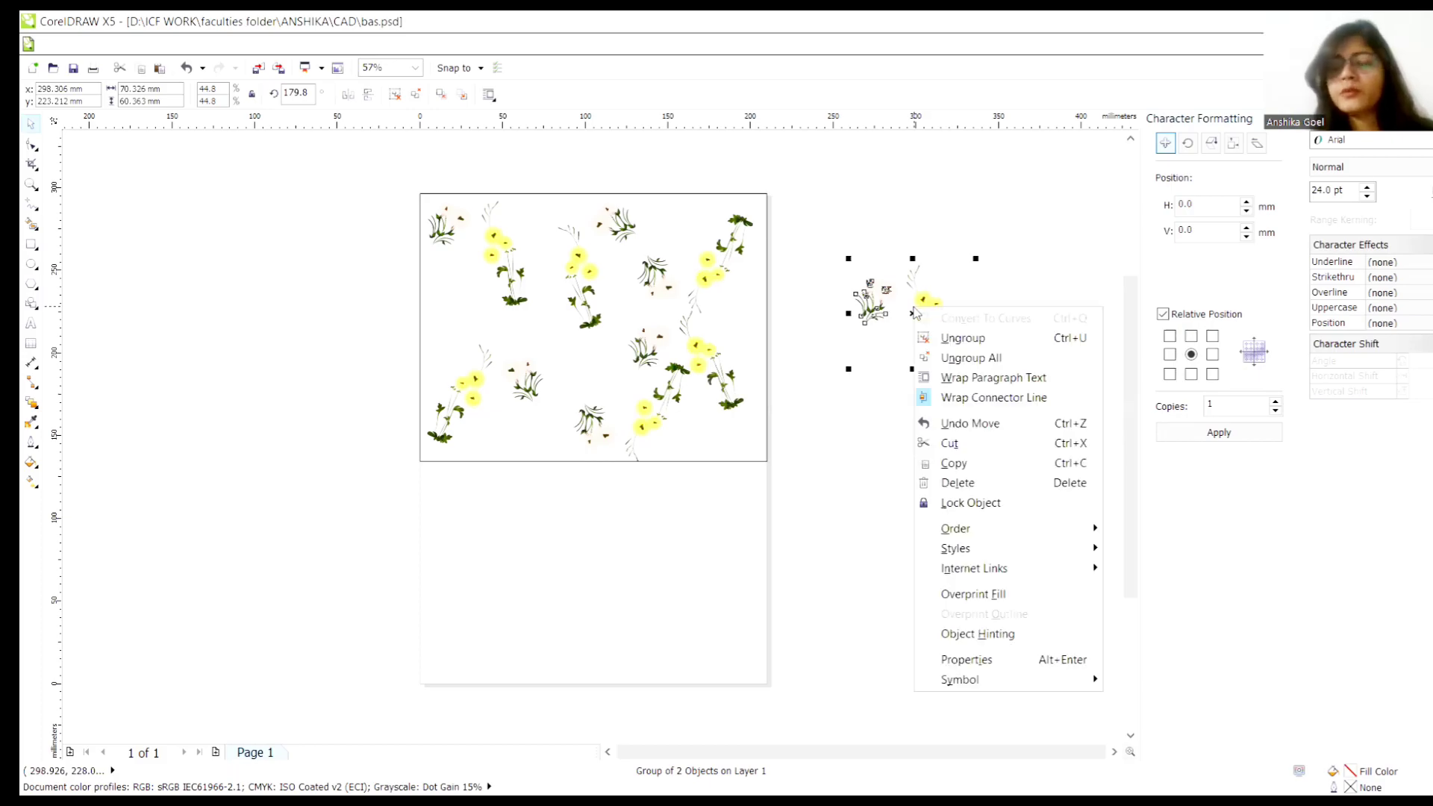
click(946, 339)
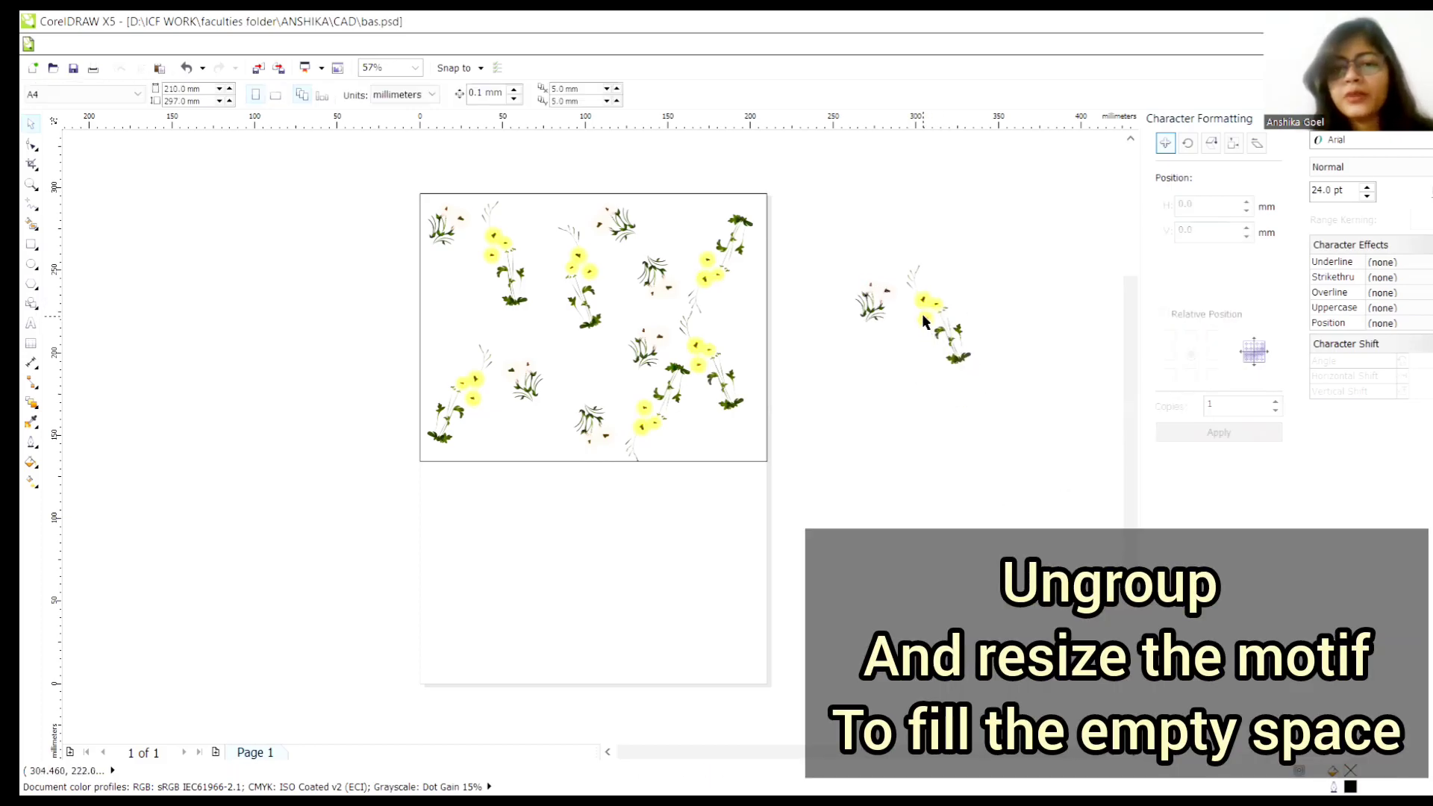
drag(929, 317, 906, 459)
drag(870, 301, 844, 255)
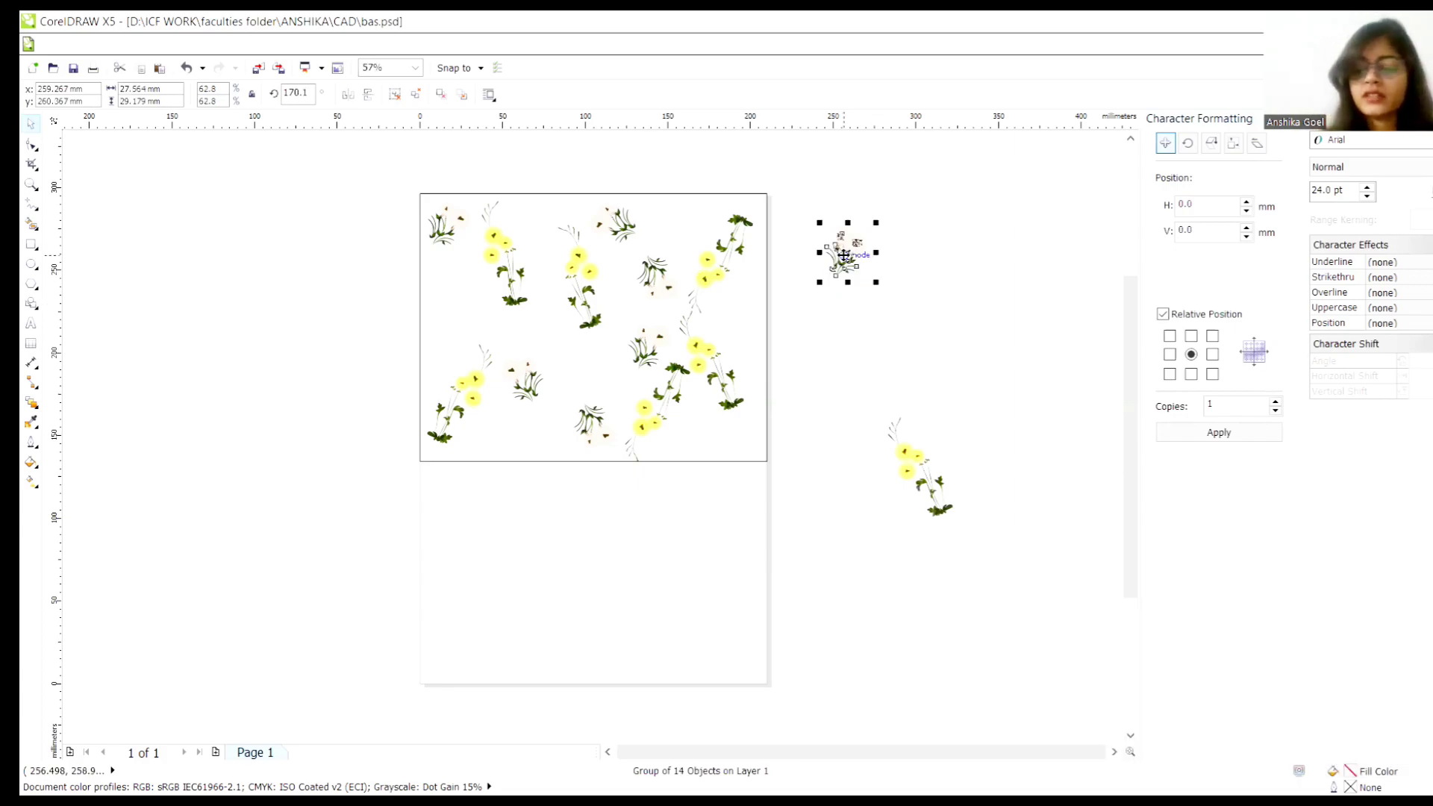
Fill the gaps in the rectangle's left half with copies of the white-flower cluster and the yellow-flower stem.
drag(843, 255, 546, 312)
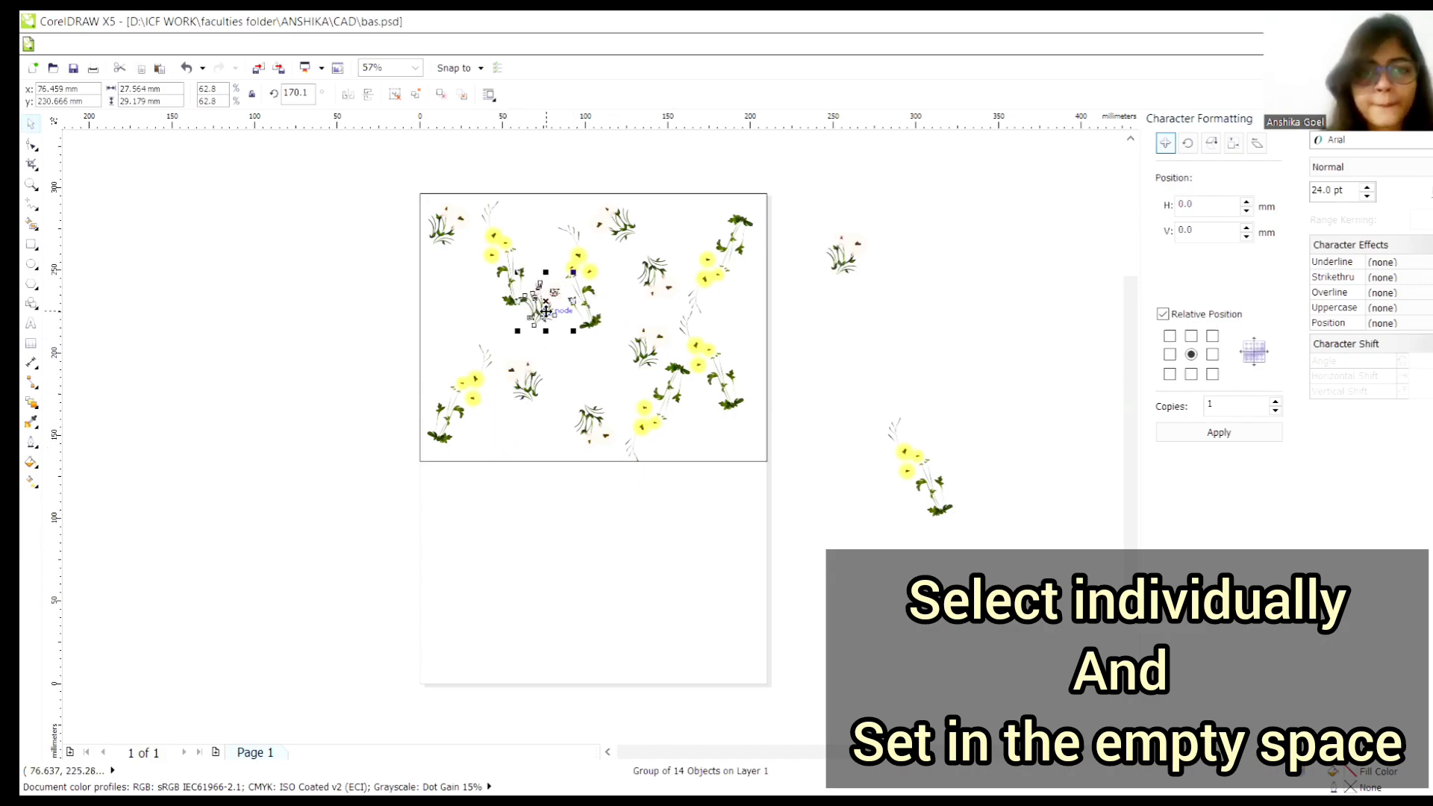
click(546, 312)
drag(573, 272, 579, 308)
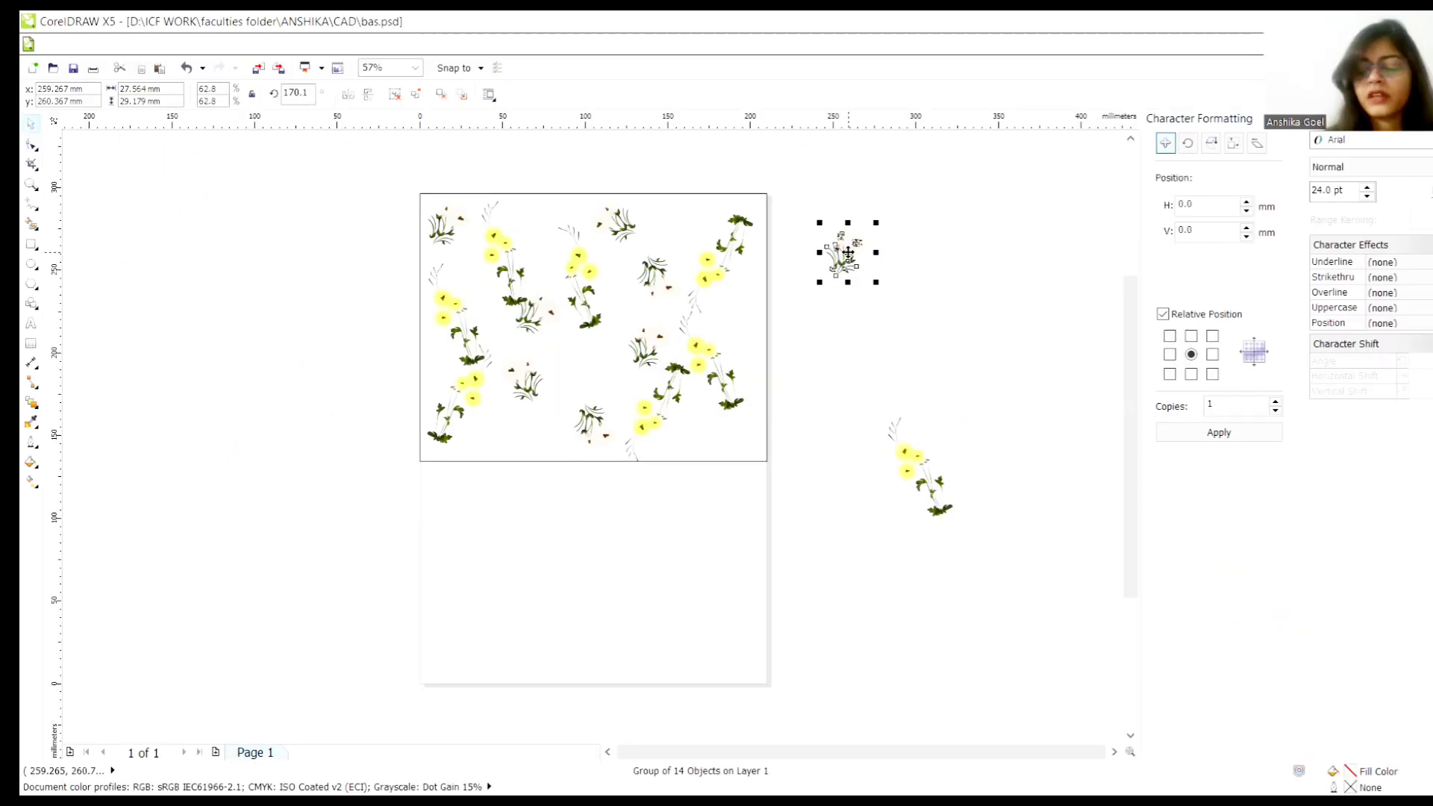
Move the off-page stem beside the white cluster and scale both down until the stem is about 22 × 34 mm.
drag(920, 466, 921, 247)
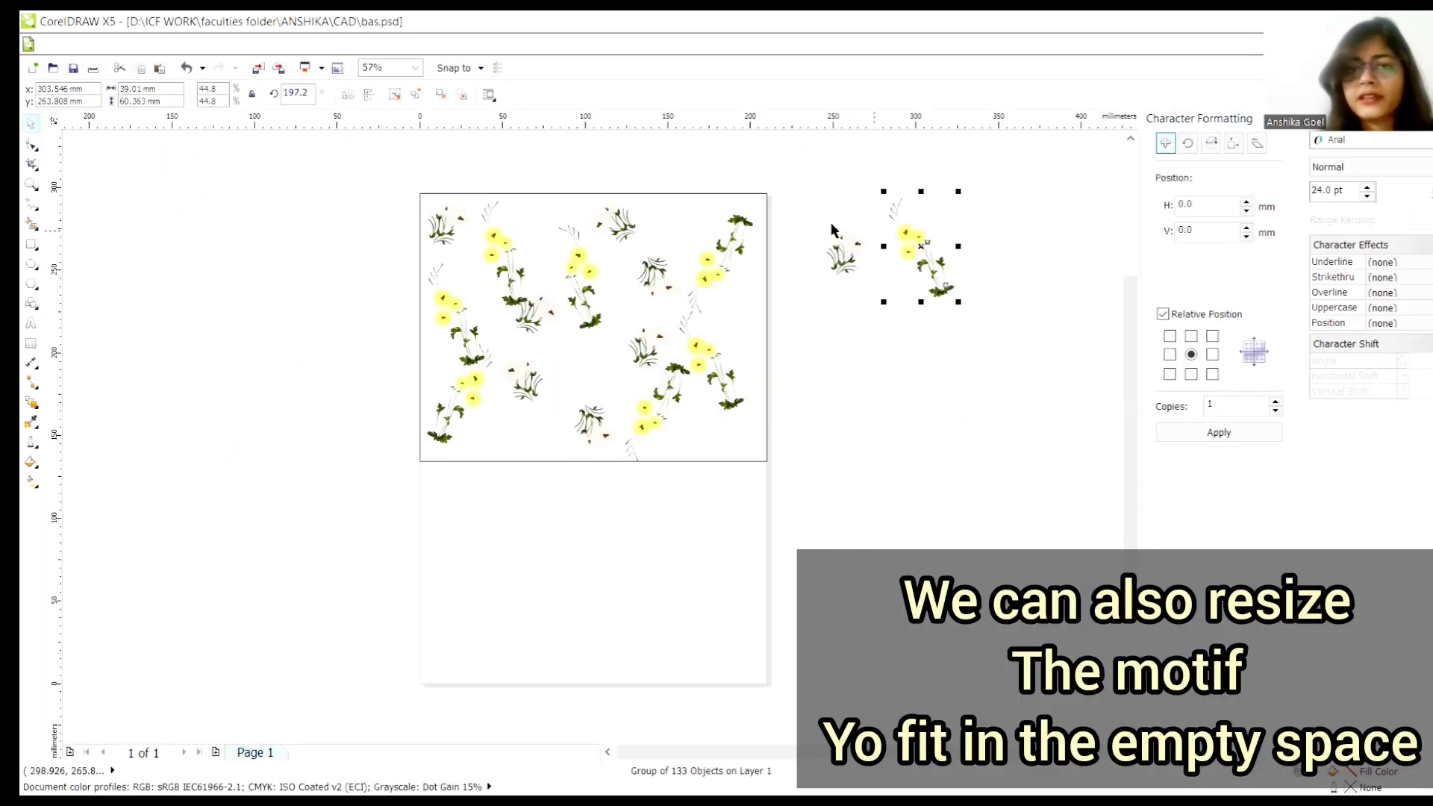
mouse_move(837, 171)
mouse_down()
mouse_move(1017, 391)
mouse_move(988, 370)
mouse_up()
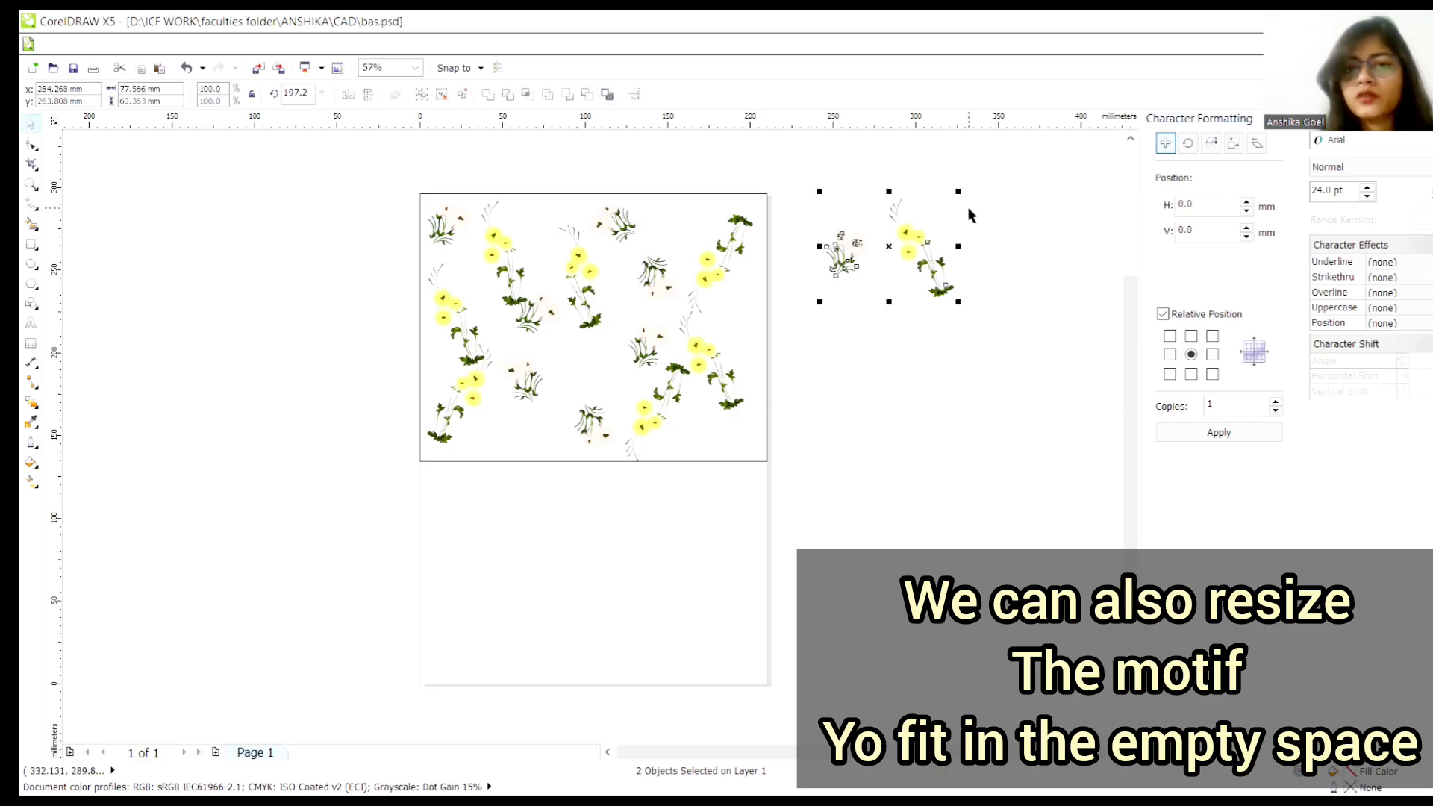
drag(958, 193, 659, 242)
Place copies of the reduced yellow stem and white cluster in empty spaces near the rectangle's top, right edge and centre.
key(ctrl+c)
key(ctrl+v)
click(917, 371)
click(679, 227)
drag(824, 396, 749, 315)
drag(858, 285, 569, 391)
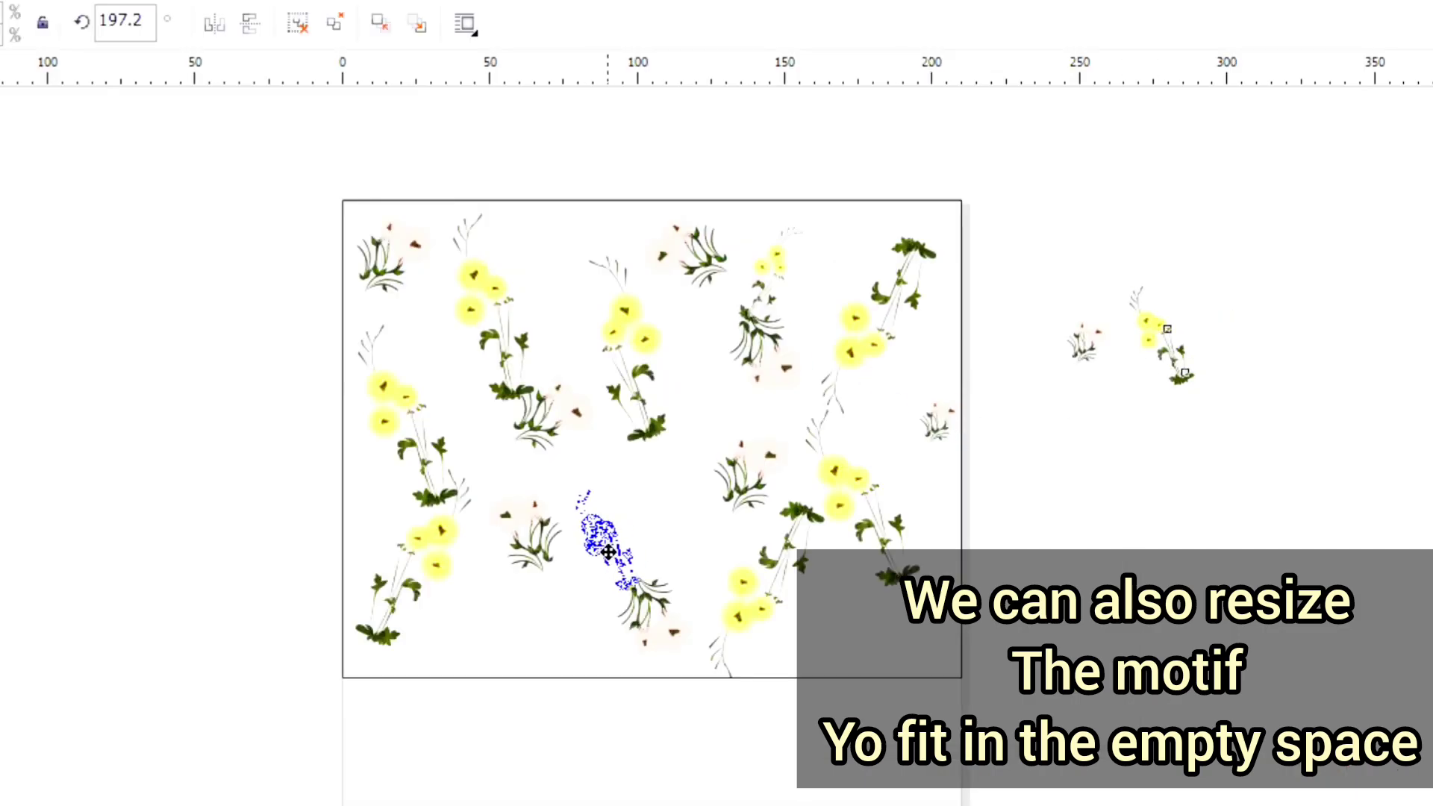
Fill the lower-centre gaps with rotated yellow stem copies and shift the lower-left motif slightly down.
right_click(608, 551)
drag(608, 552, 661, 527)
drag(627, 463, 602, 419)
drag(655, 496, 550, 605)
right_click(550, 605)
drag(345, 469, 569, 664)
drag(440, 531, 438, 565)
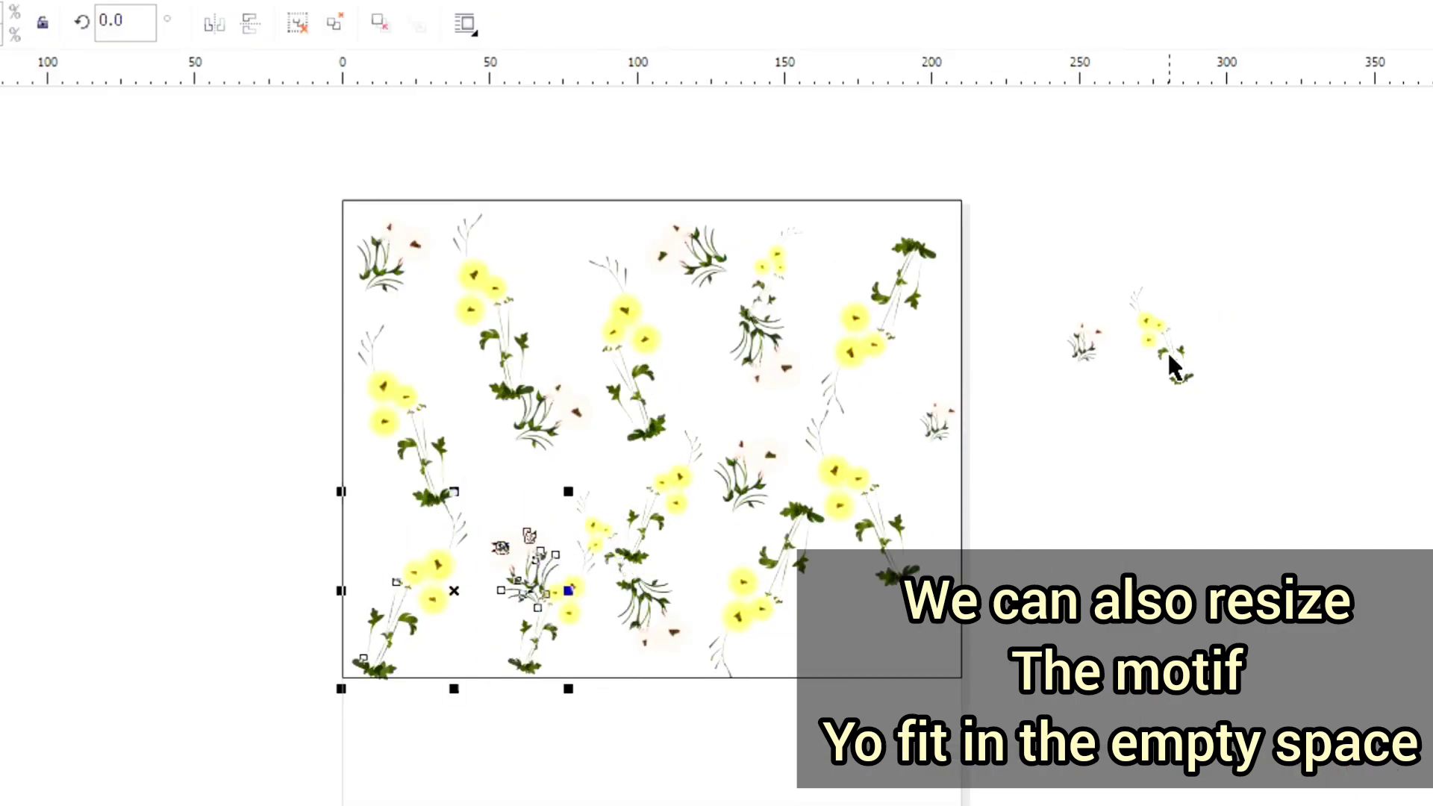
Set the small off-page stem aside and copy the small white cluster into the gap left of centre.
drag(1167, 351, 1337, 564)
click(1087, 342)
drag(1087, 342, 497, 460)
right_click(497, 460)
Place a horizontally mirrored copy of the small white cluster in the rectangle's upper-right corner.
click(1063, 375)
click(1093, 348)
right_click(889, 240)
click(215, 23)
Copy the small white cluster and the small yellow stem into the rectangle's lower-right corner.
drag(1092, 348, 910, 623)
right_click(910, 624)
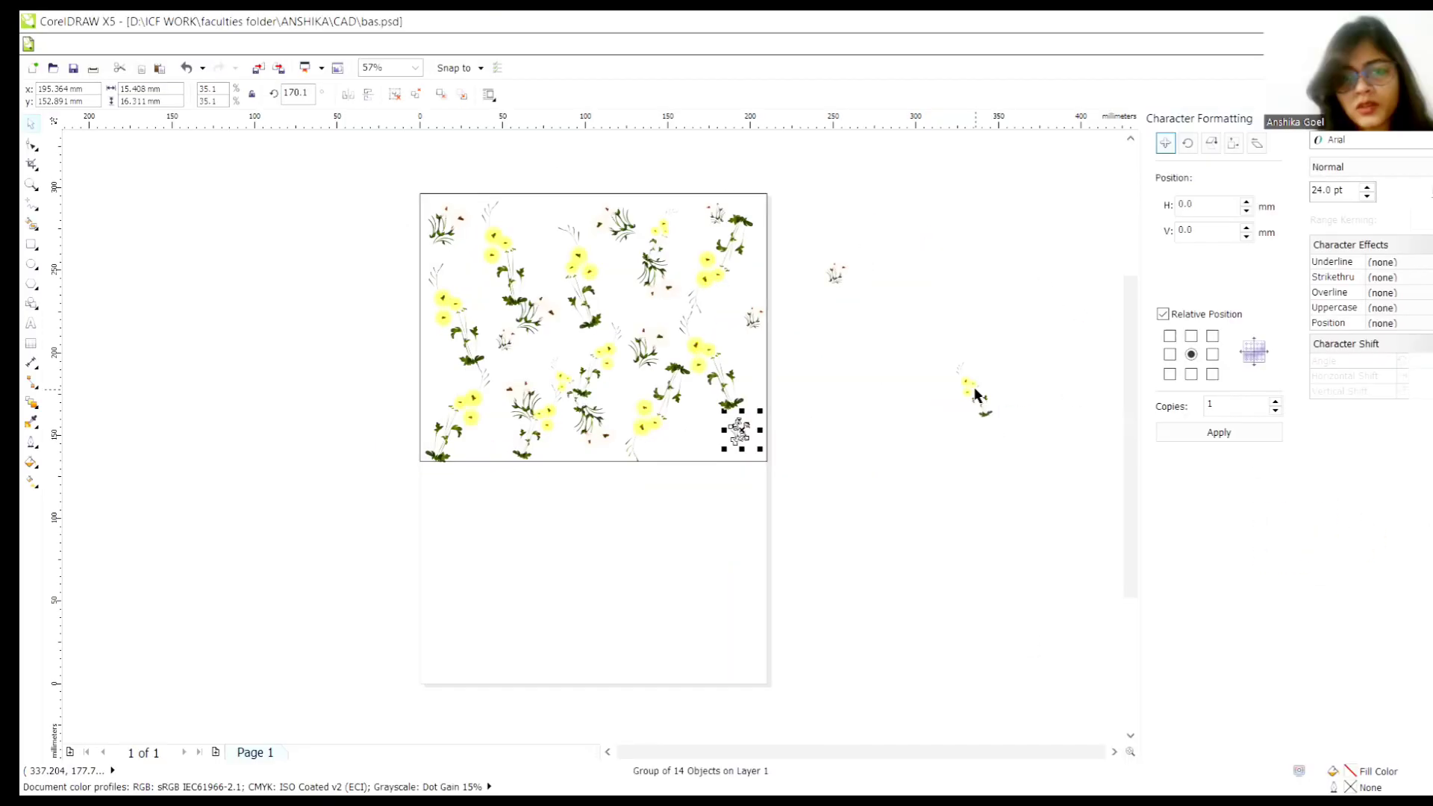
click(974, 394)
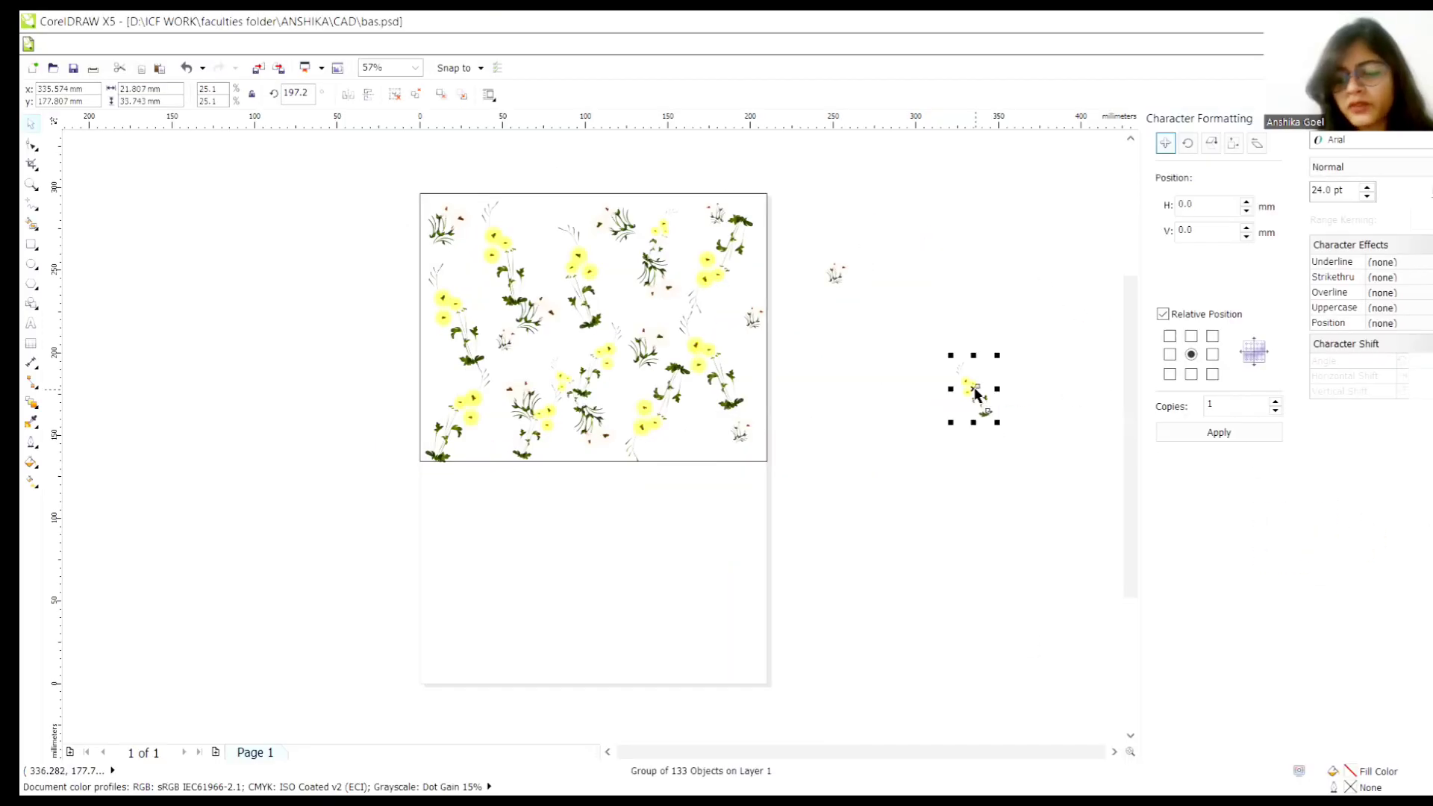
drag(974, 400, 723, 440)
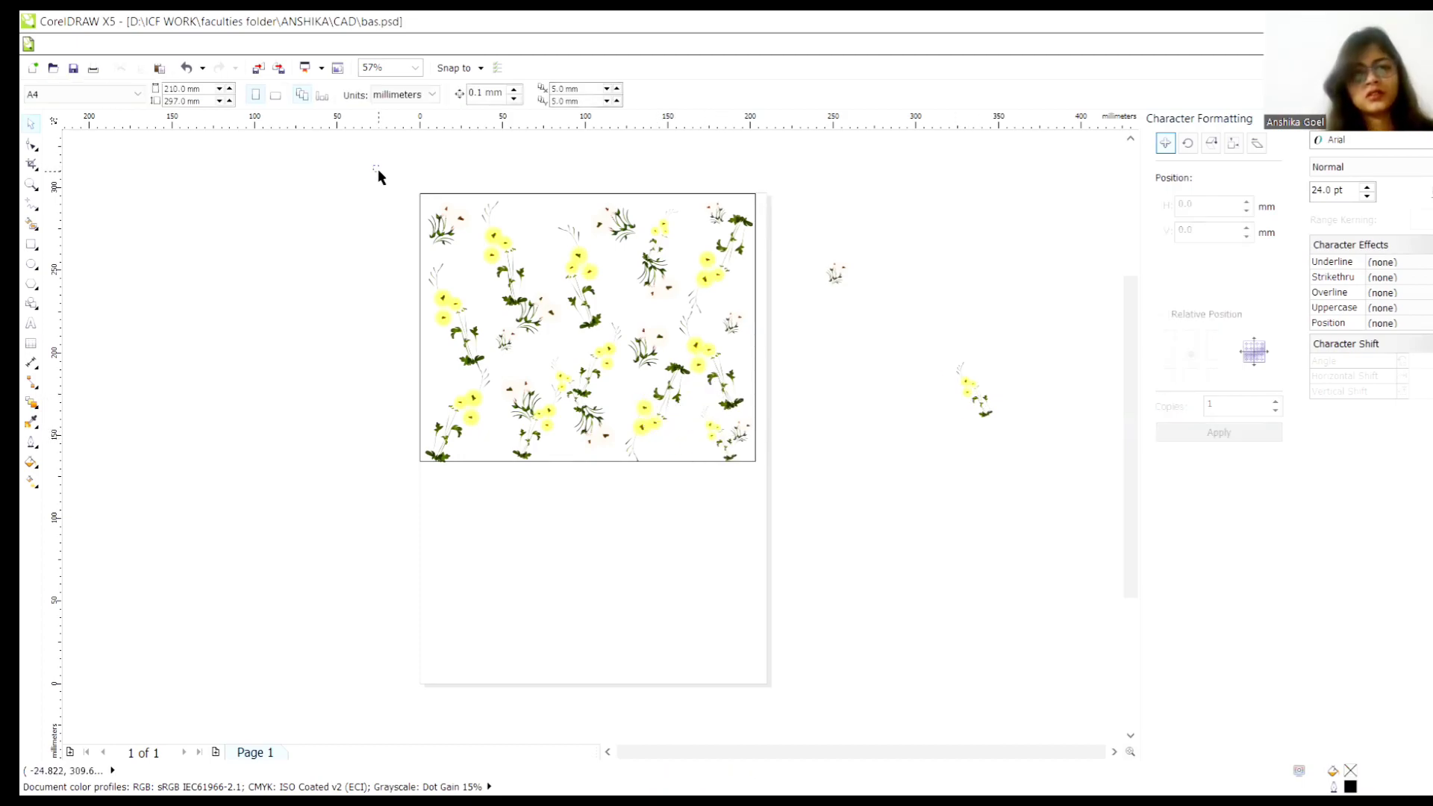
Group all the motifs inside the rectangle into one object.
drag(392, 196, 786, 499)
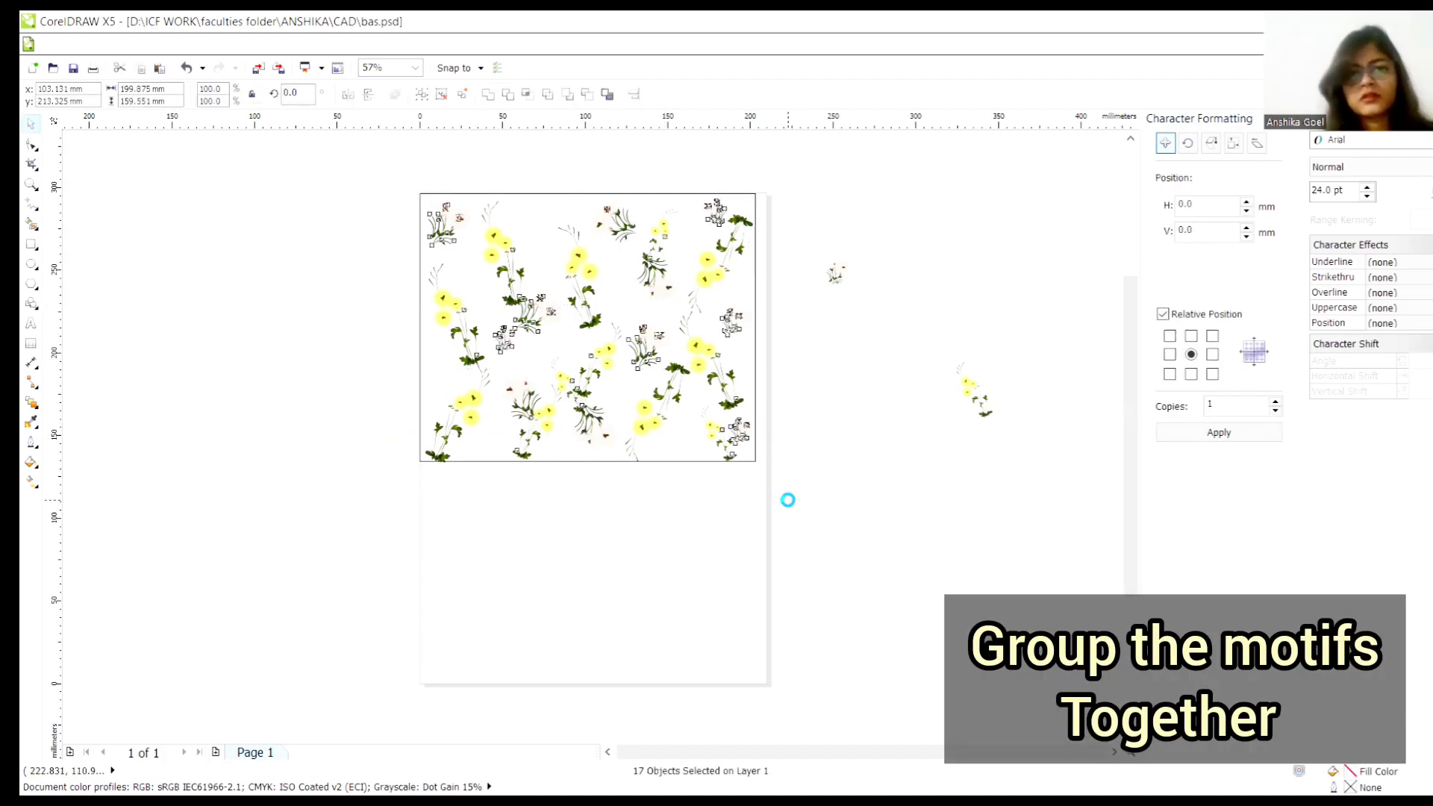
key(ctrl+g)
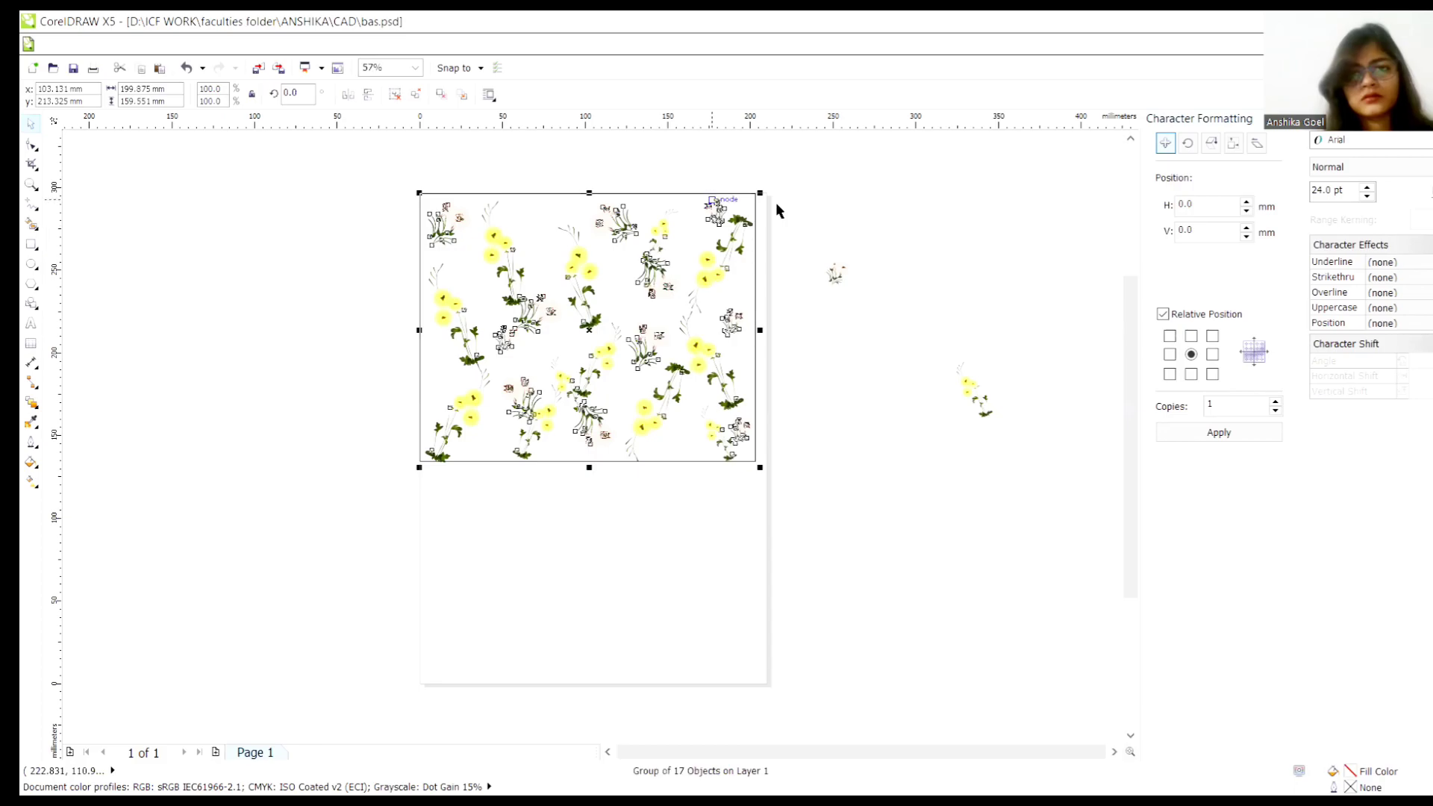
click(819, 216)
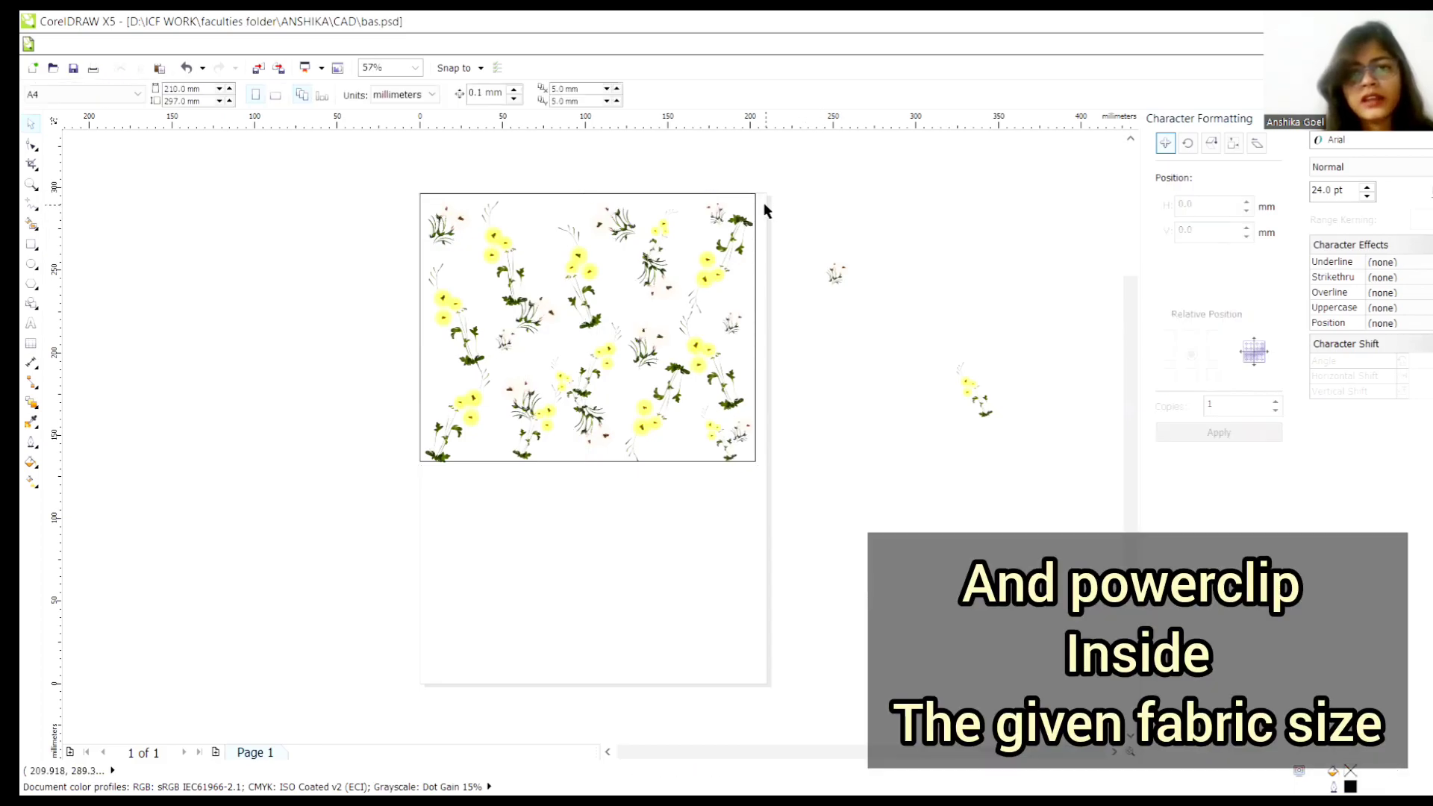
Widen the rectangle to about 209 mm by extending its right edge to the page edge.
click(566, 270)
click(755, 329)
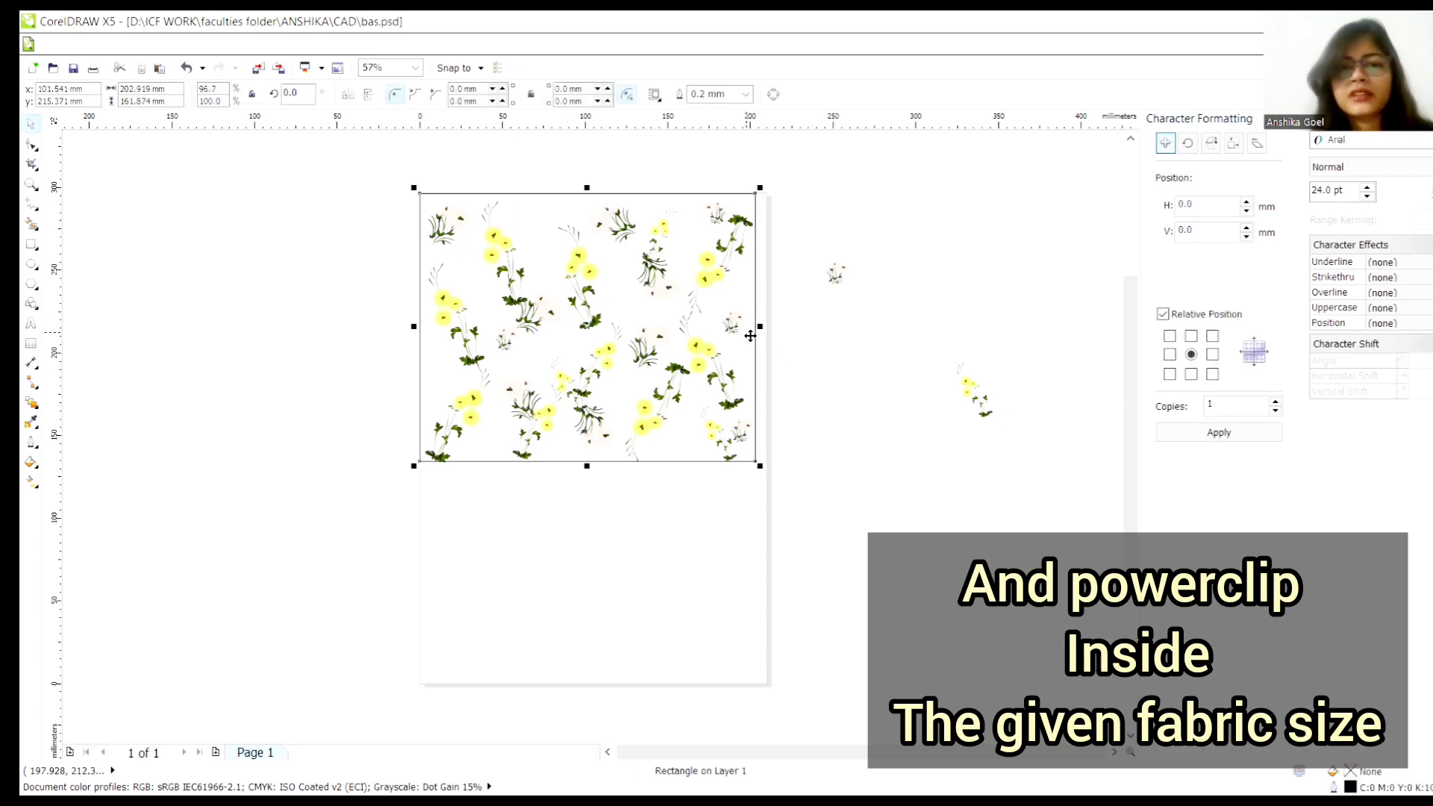
drag(760, 327, 770, 326)
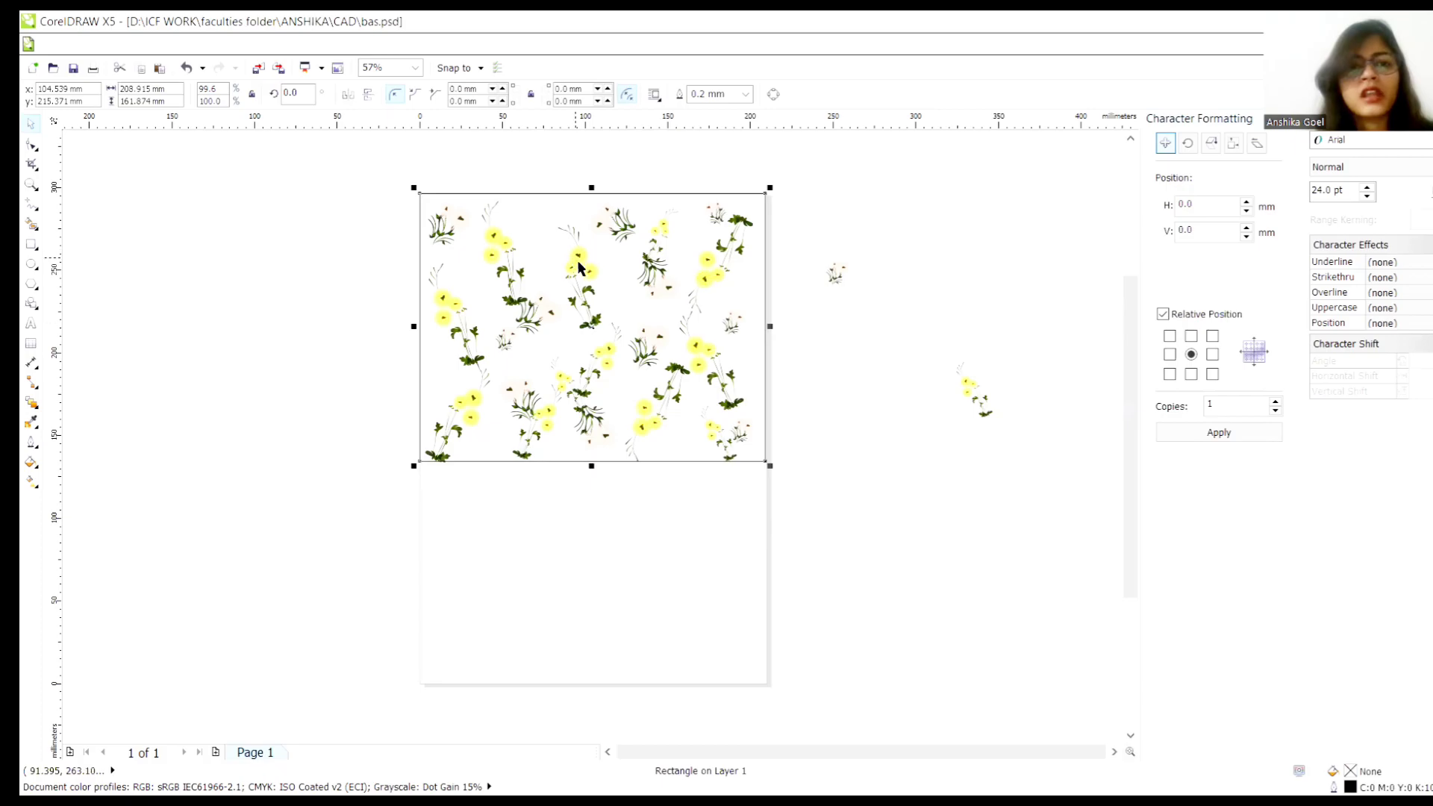
PowerClip the grouped floral motifs inside the rectangle above the empty lower part of the page.
click(585, 272)
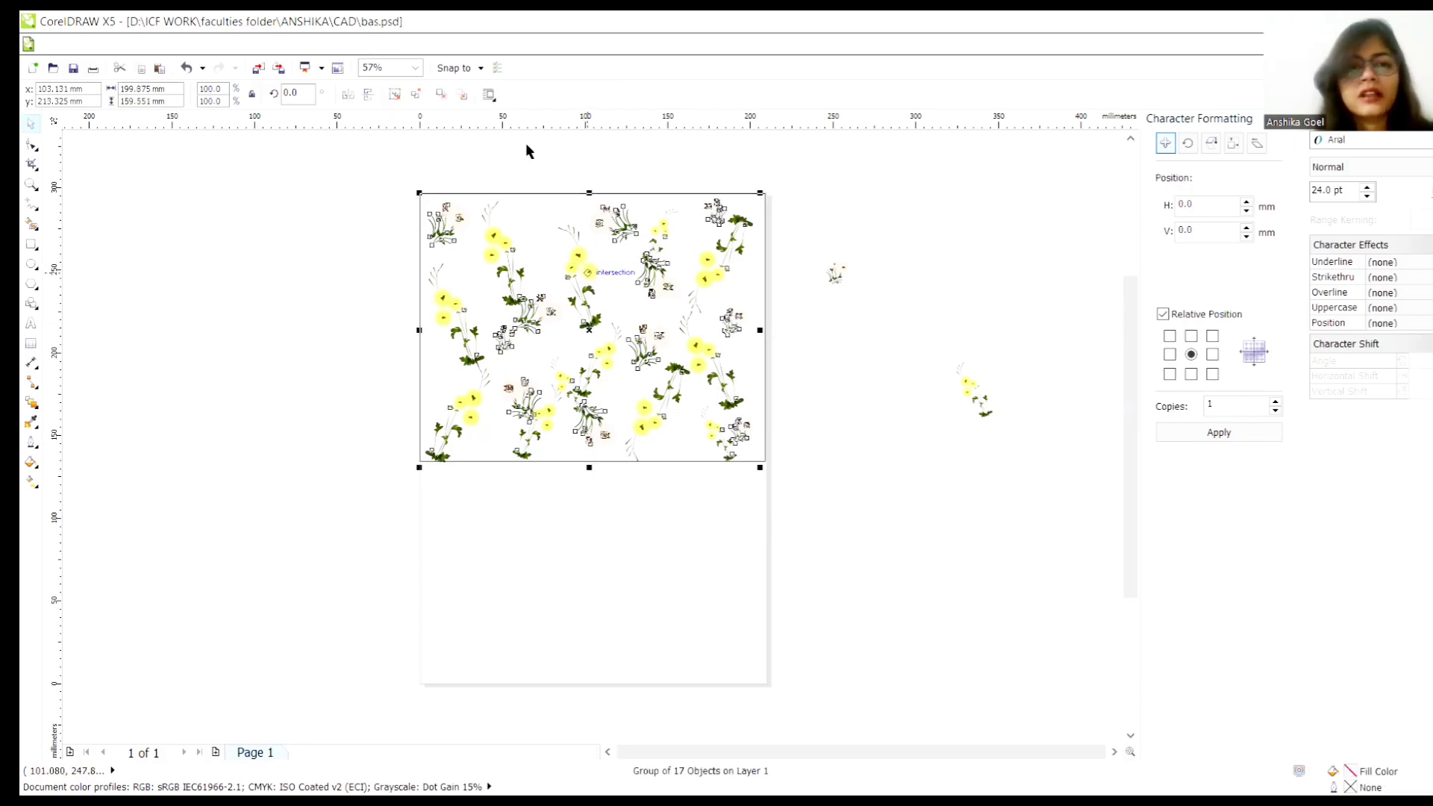
click(306, 47)
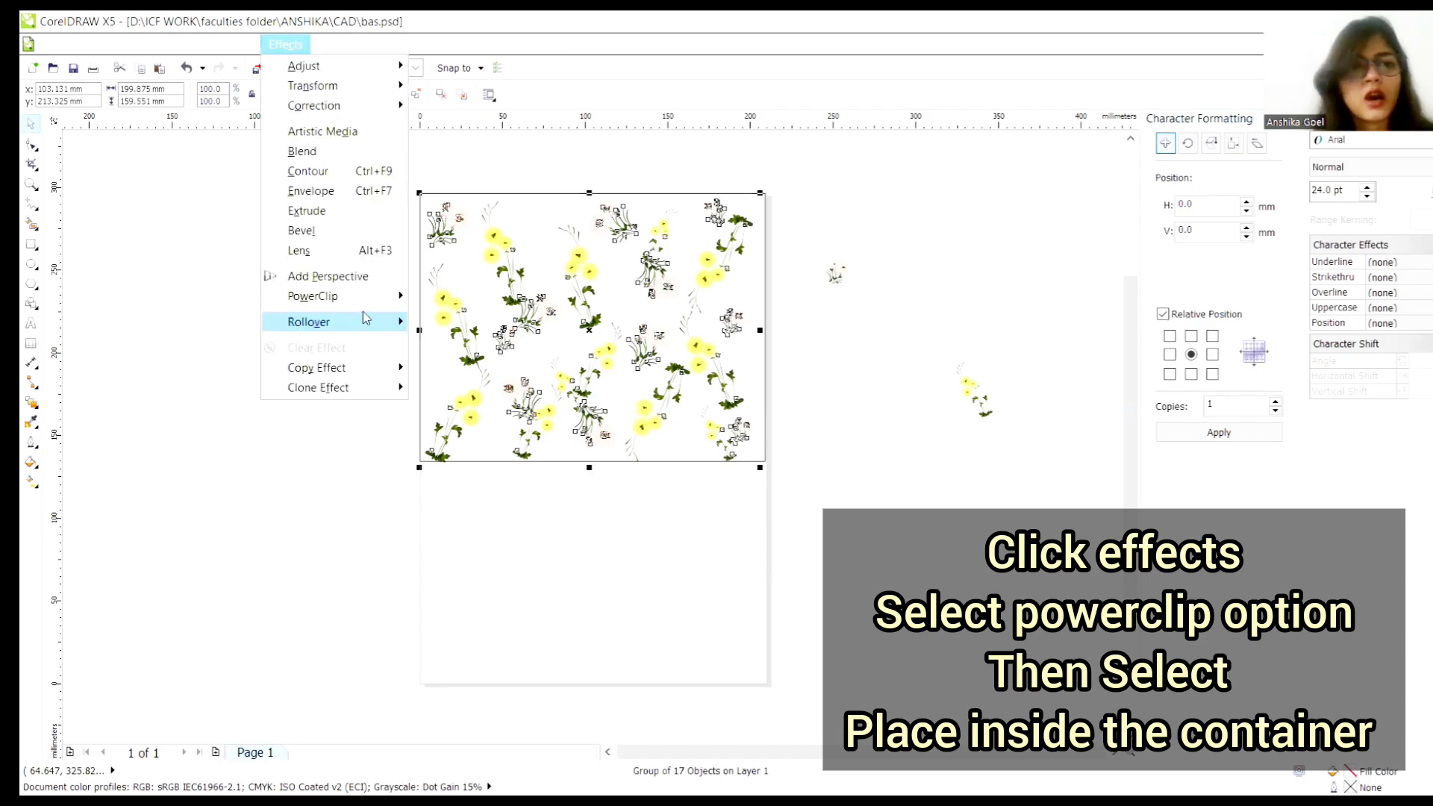
click(363, 312)
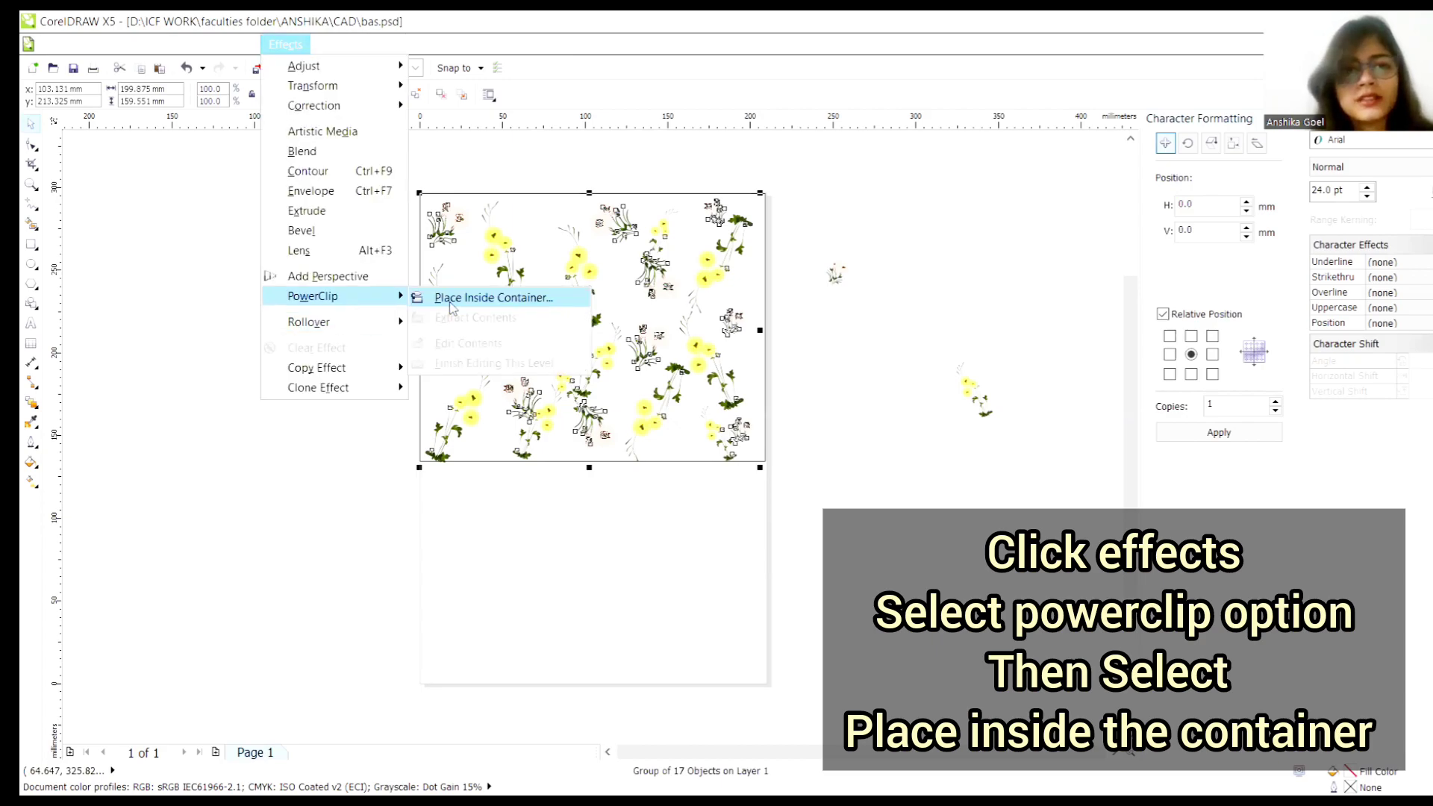
click(450, 306)
click(522, 194)
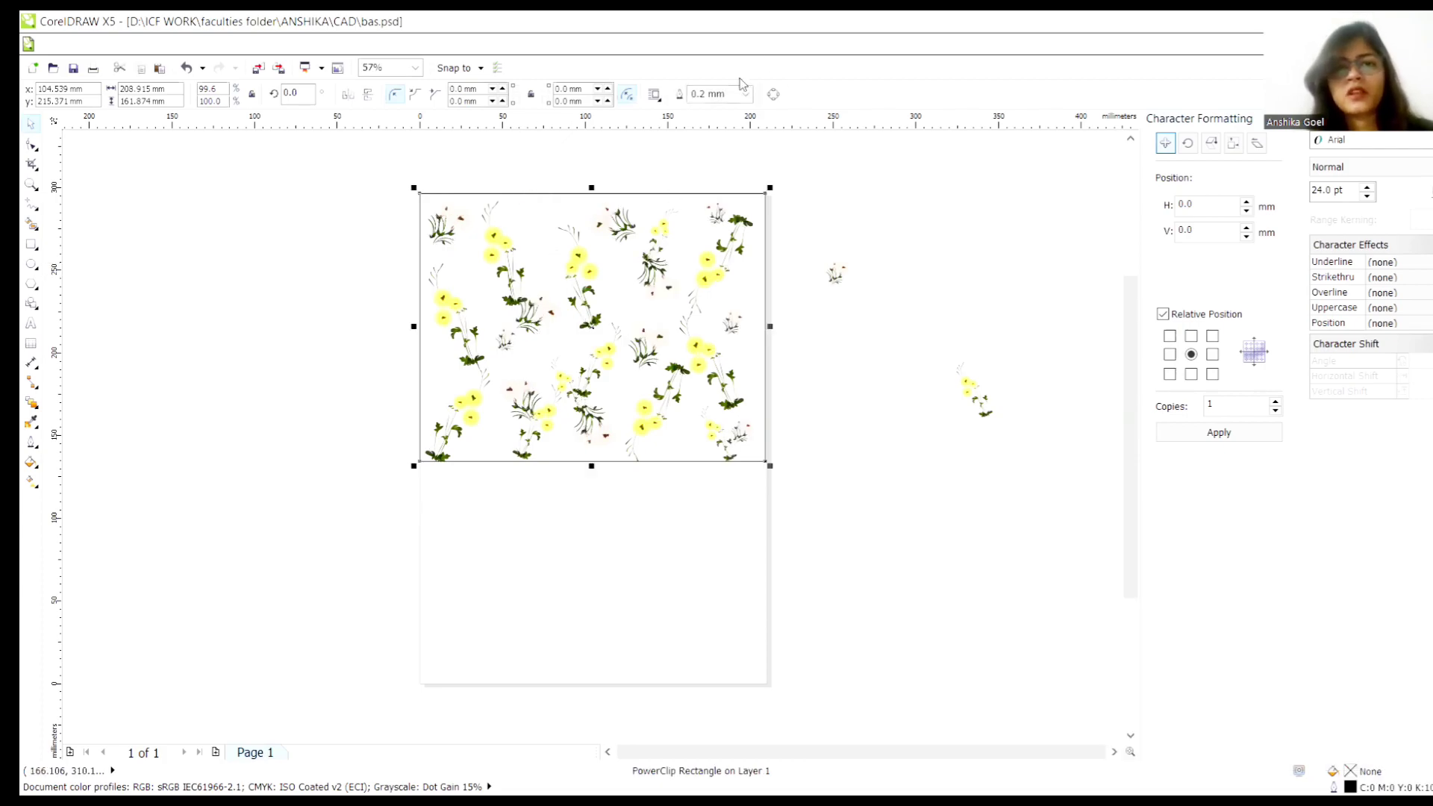
click(744, 94)
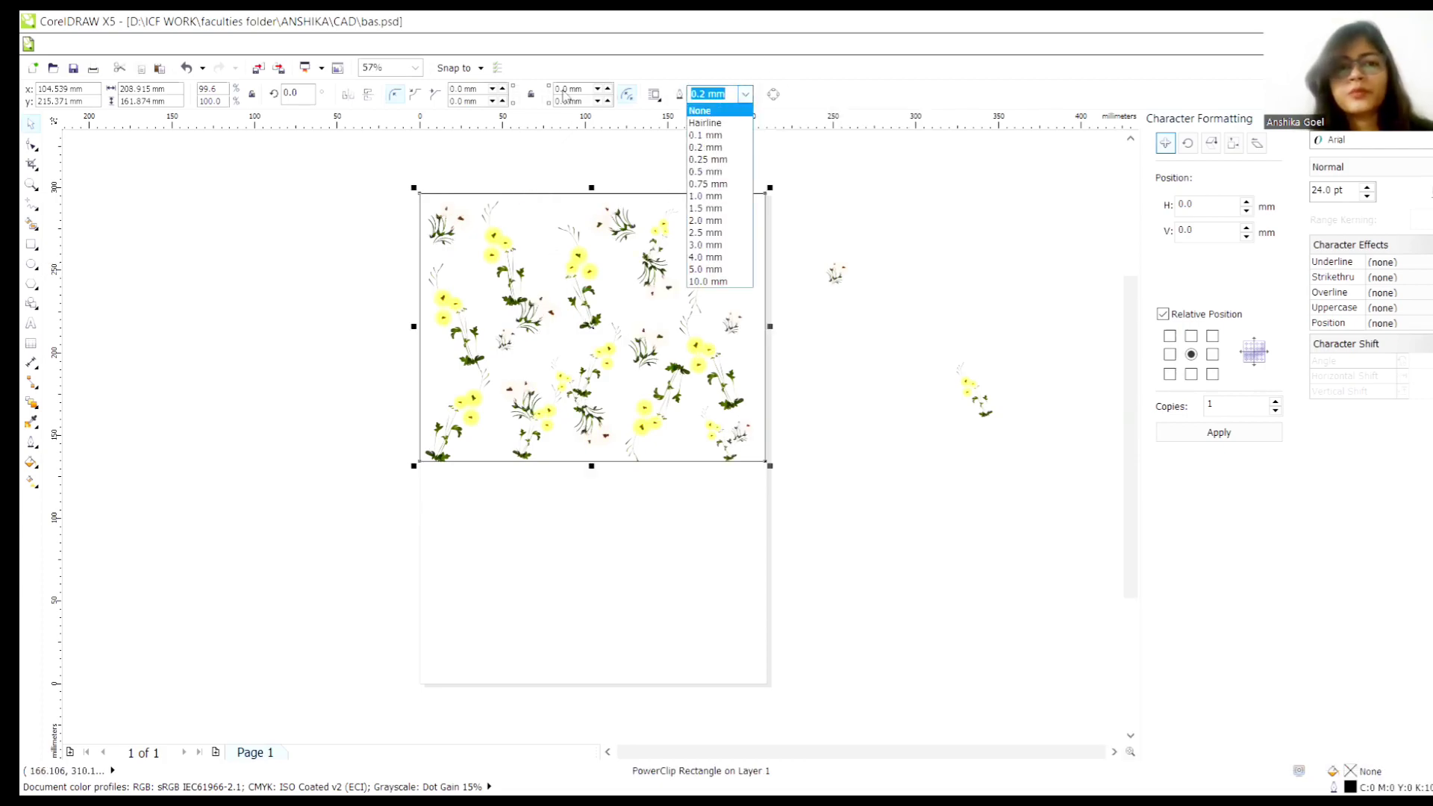
click(256, 148)
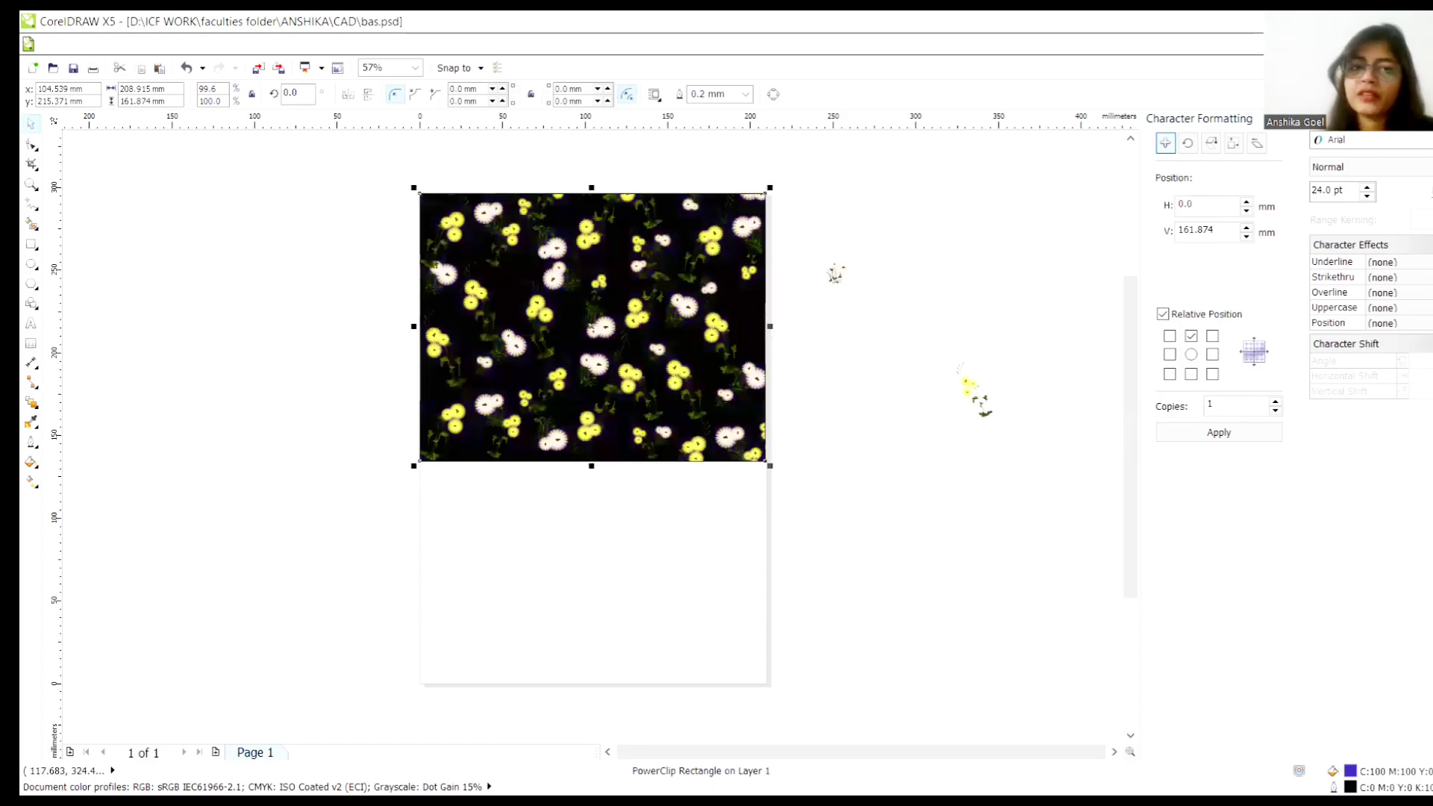
Deselect the dark floral print and save the document.
click(984, 244)
key(ctrl+s)
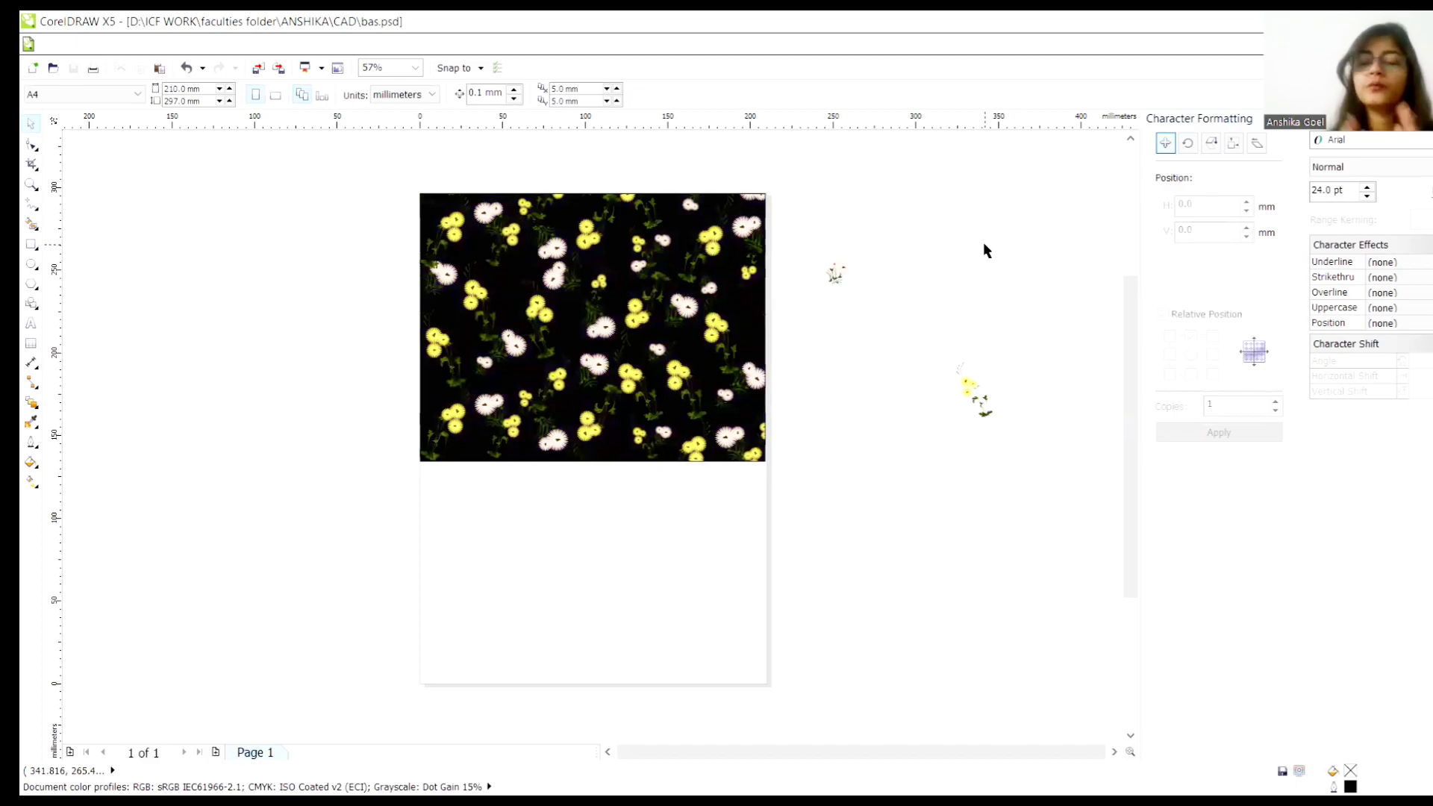